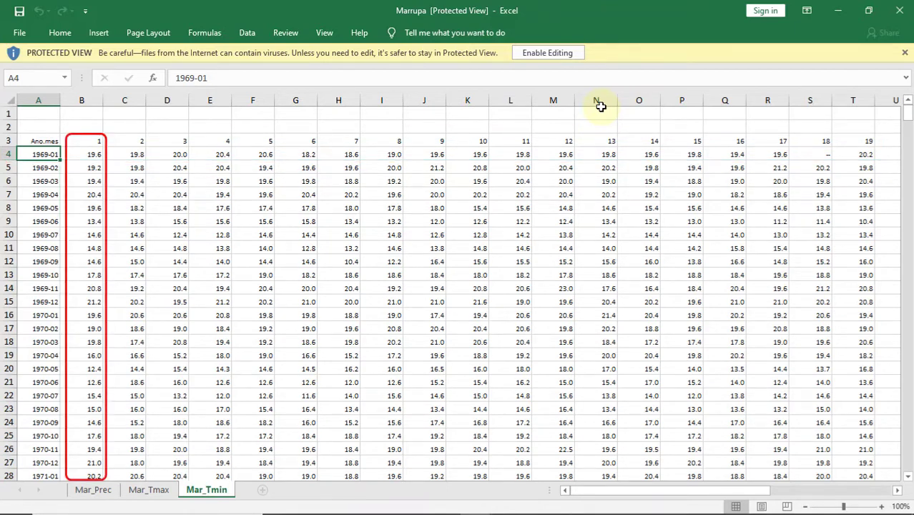
# - Examine the daily minimum temperature records and look through the Mar_Prec, Mar_Tmax and Mar_Tmin sheets of the Marrupa workbook
pyautogui.scroll(-20, 896, 165)
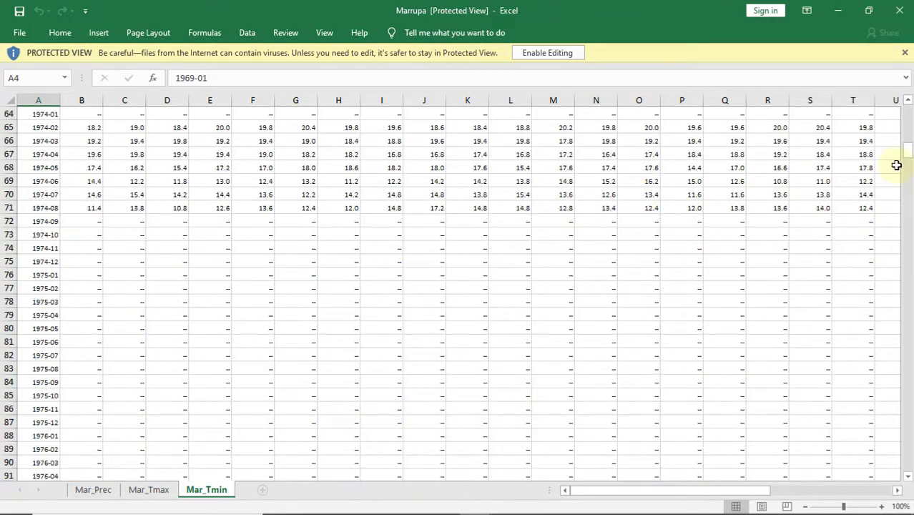
pyautogui.scroll(2, 896, 165)
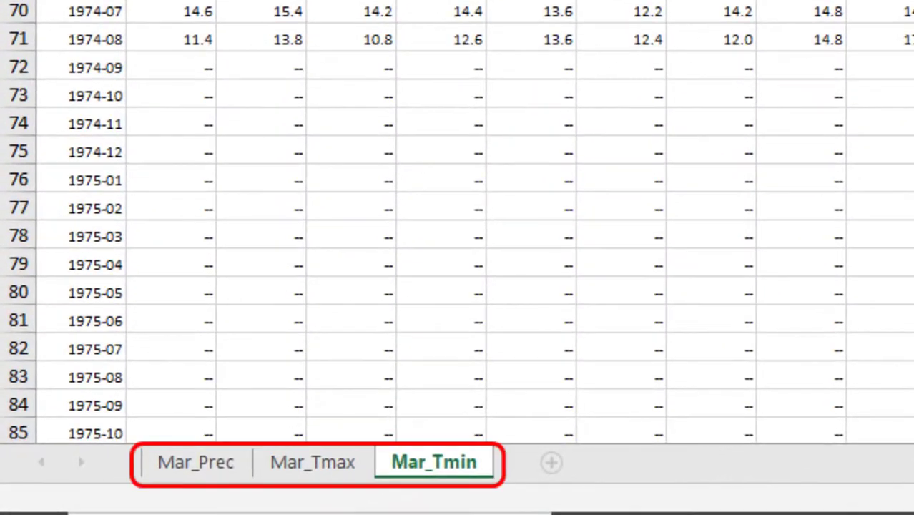
pyautogui.click(175, 465)
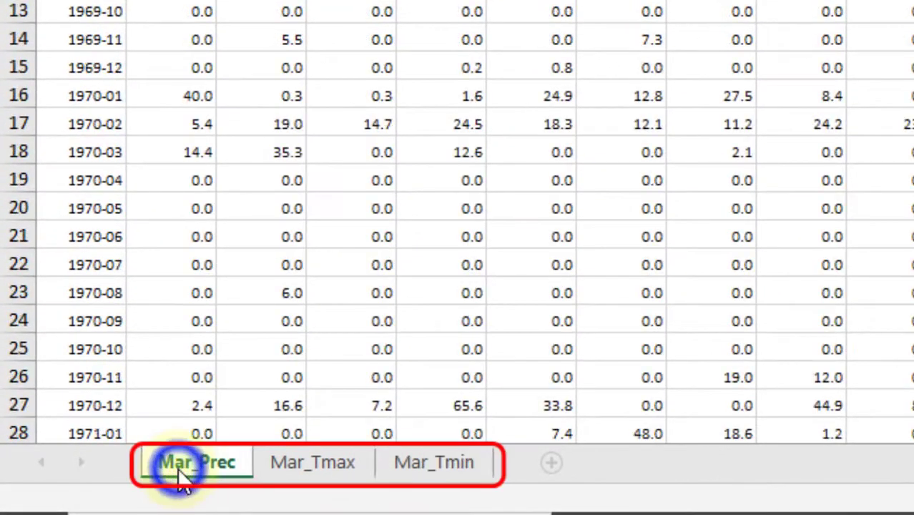
pyautogui.click(320, 465)
pyautogui.click(437, 470)
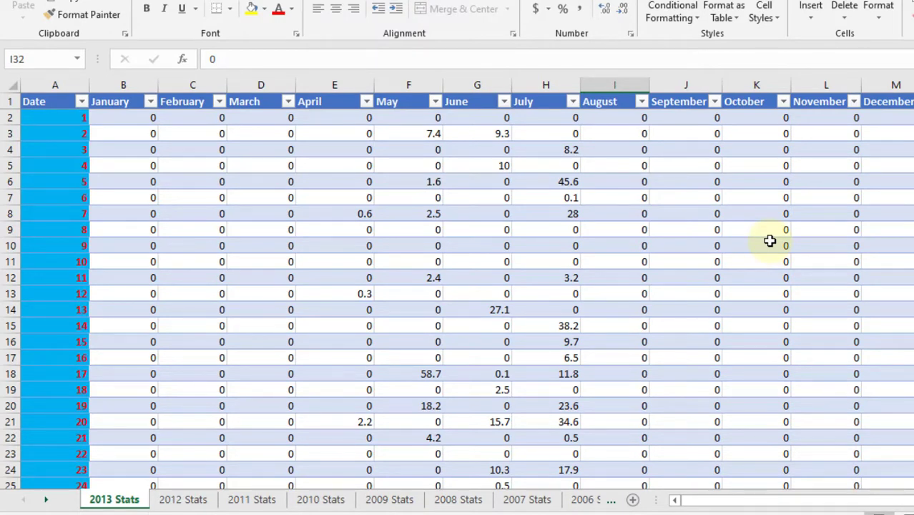
# - Examine the rows for days 1 and 2 and the summary rows at the end of the 2013 Stats sheet
pyautogui.click(14, 118)
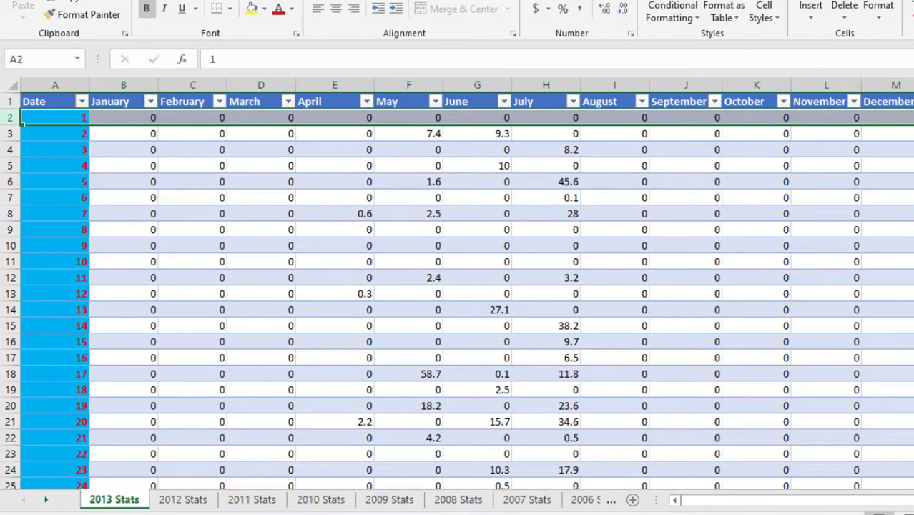
pyautogui.click(8, 134)
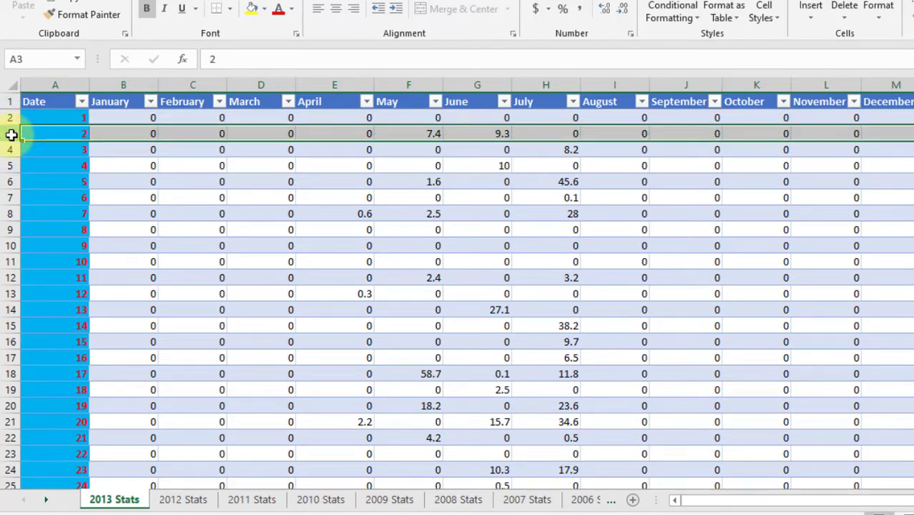
pyautogui.scroll(-8, 11, 135)
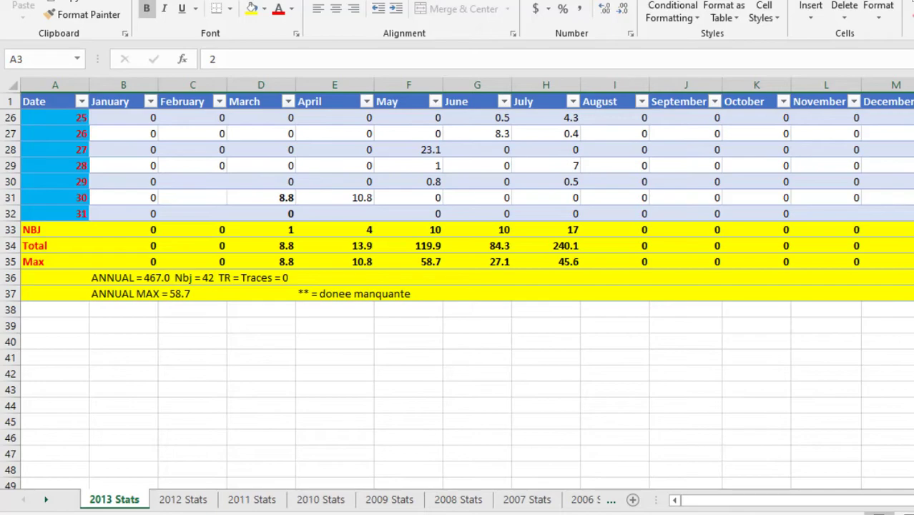
pyautogui.scroll(2, 458, 286)
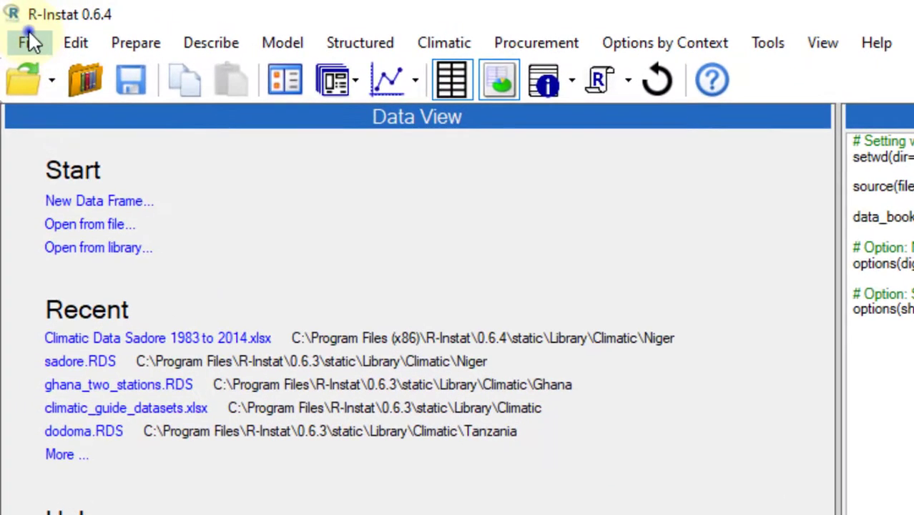
# - In R-Instat, open the Excel file Climatic Data Sadore 1983 to 2014 from the Climatic/Niger folder of the Instat library collection
pyautogui.click(15, 22)
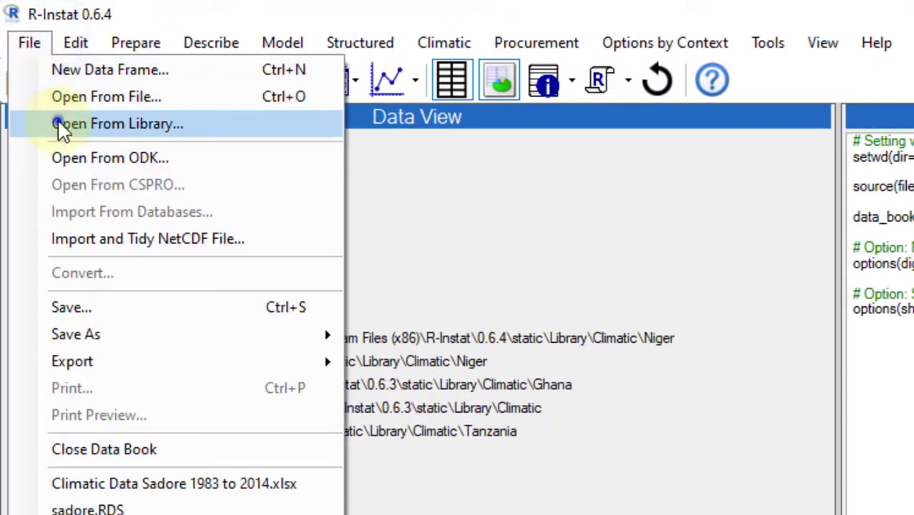
pyautogui.click(42, 125)
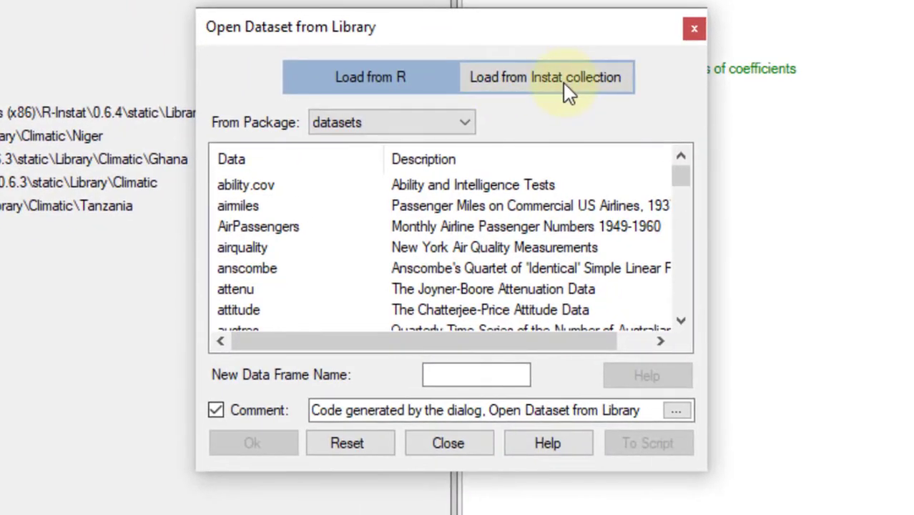
pyautogui.click(563, 80)
pyautogui.click(461, 122)
pyautogui.click(465, 127)
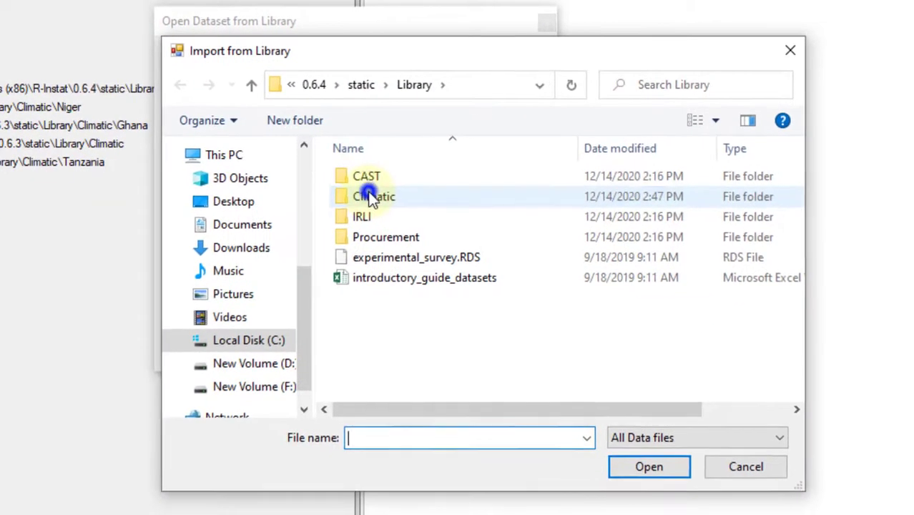
pyautogui.doubleClick(373, 177)
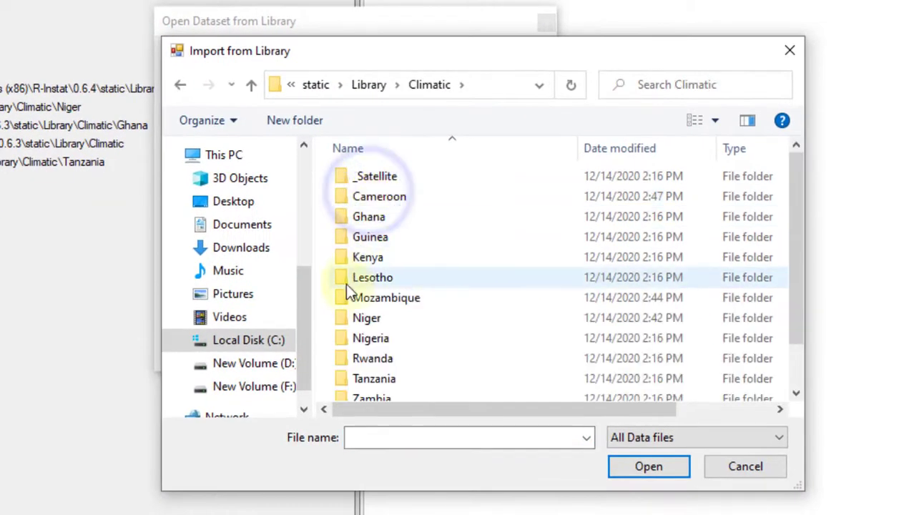
pyautogui.doubleClick(359, 319)
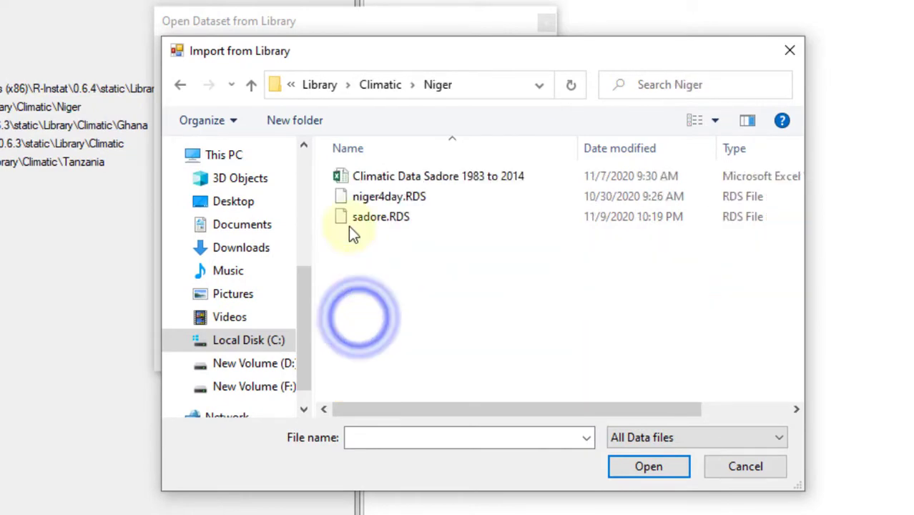
pyautogui.click(351, 178)
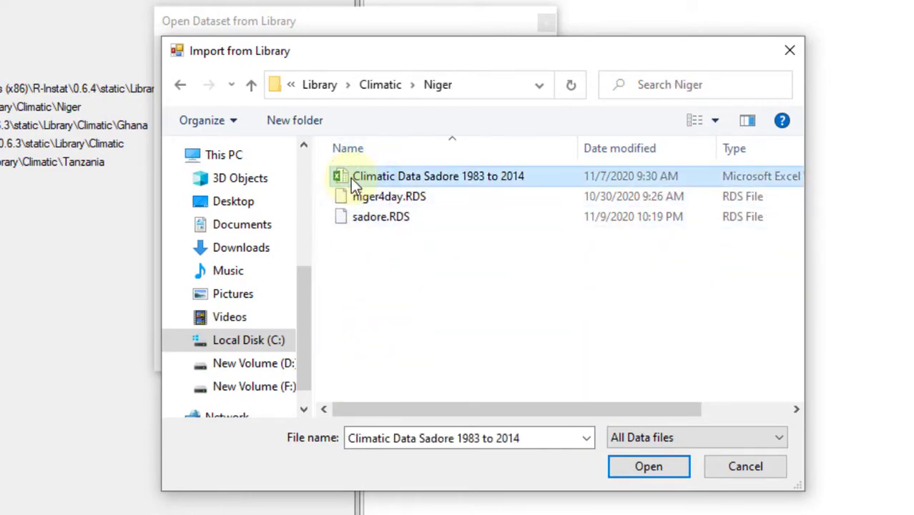
pyautogui.click(638, 468)
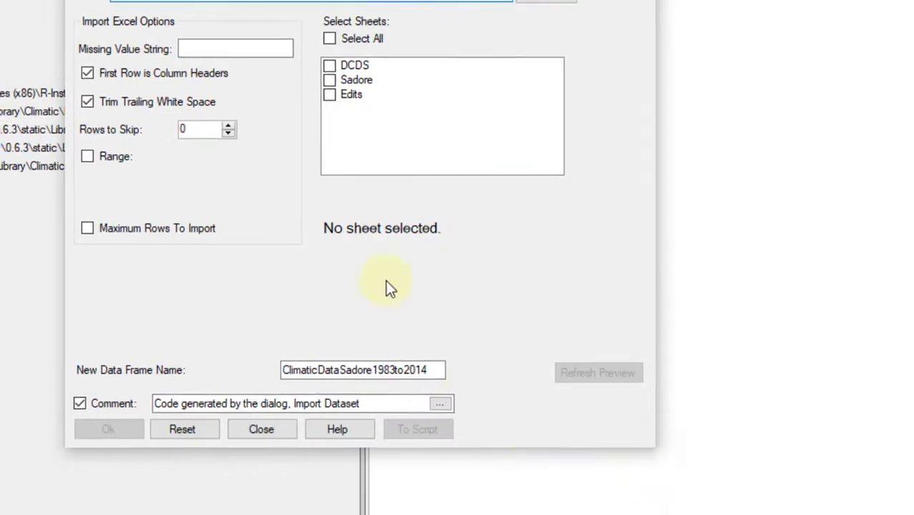
# - Import only the Sadore sheet from the workbook, skipping the first 4 rows
pyautogui.click(324, 75)
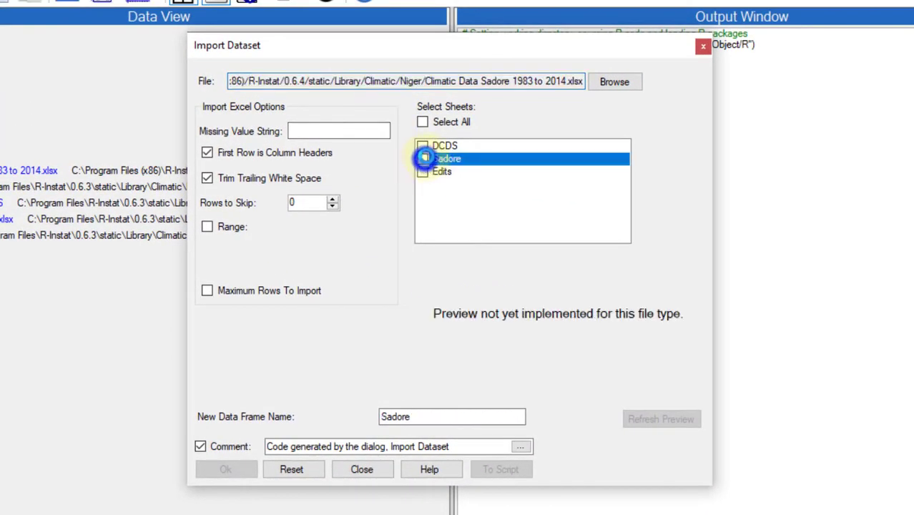
pyautogui.click(424, 158)
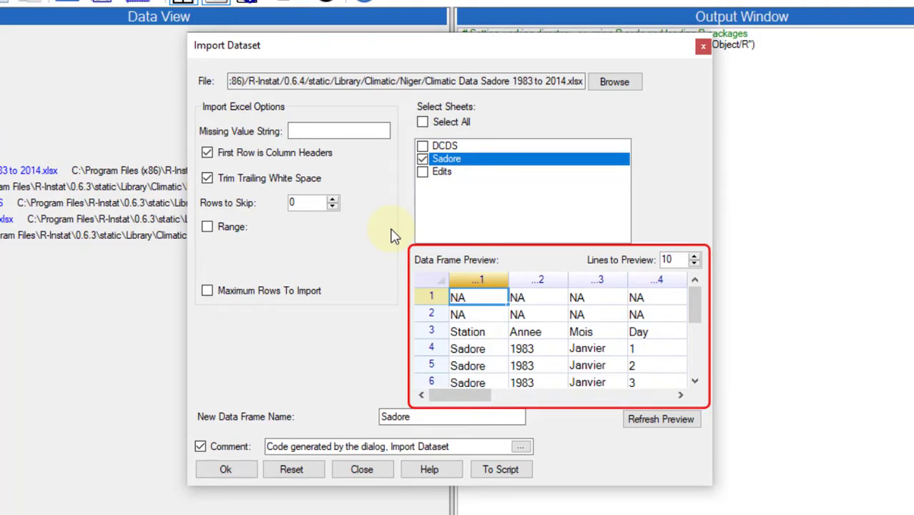
pyautogui.click(333, 200)
pyautogui.click(332, 200)
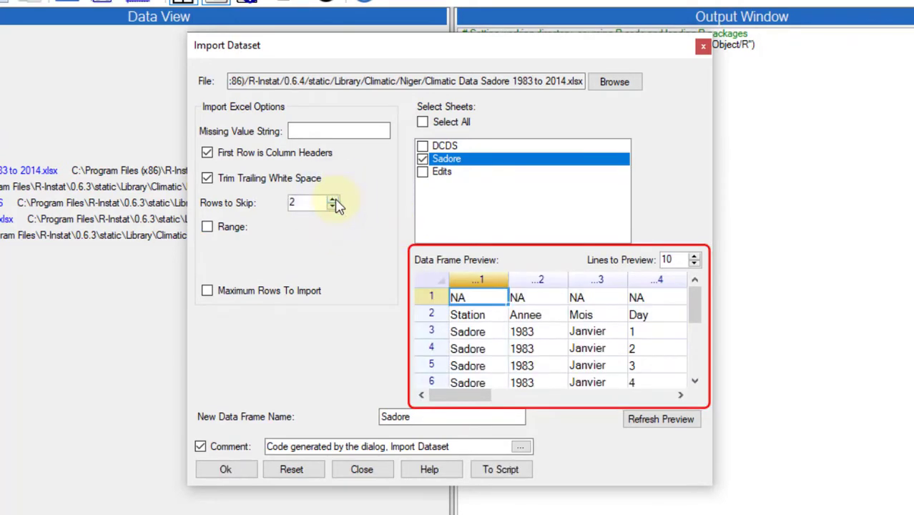
pyautogui.click(333, 199)
pyautogui.click(333, 199)
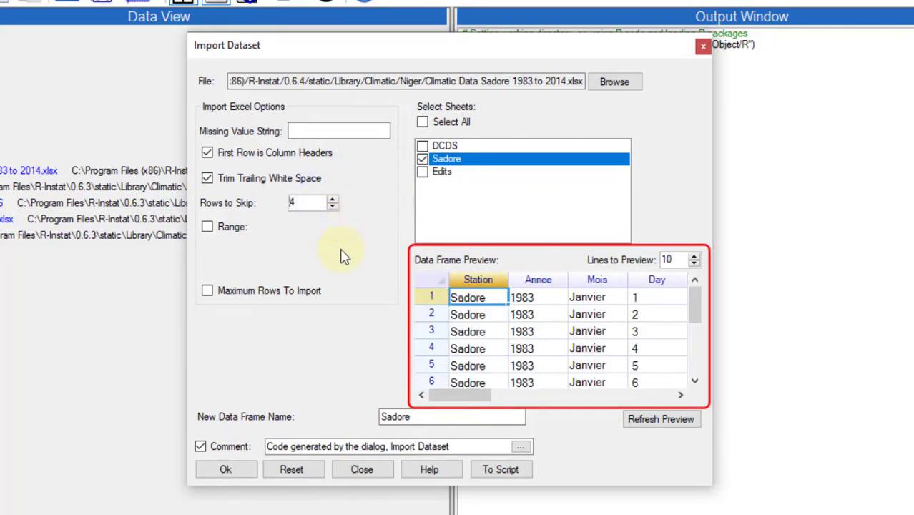
pyautogui.click(241, 471)
# - Select the Ev.Bac column and produce a Visualise Data graph of the whole Sadore data frame with the default palette
pyautogui.click(274, 69)
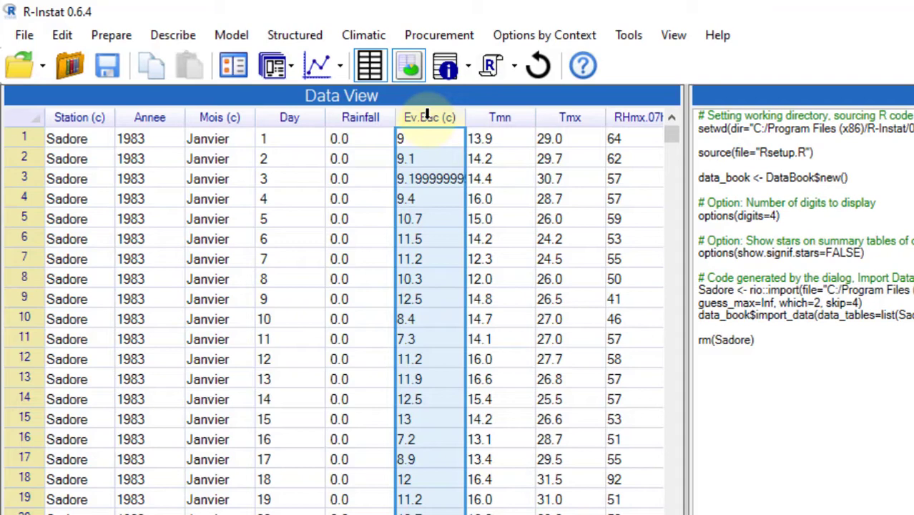
pyautogui.click(369, 35)
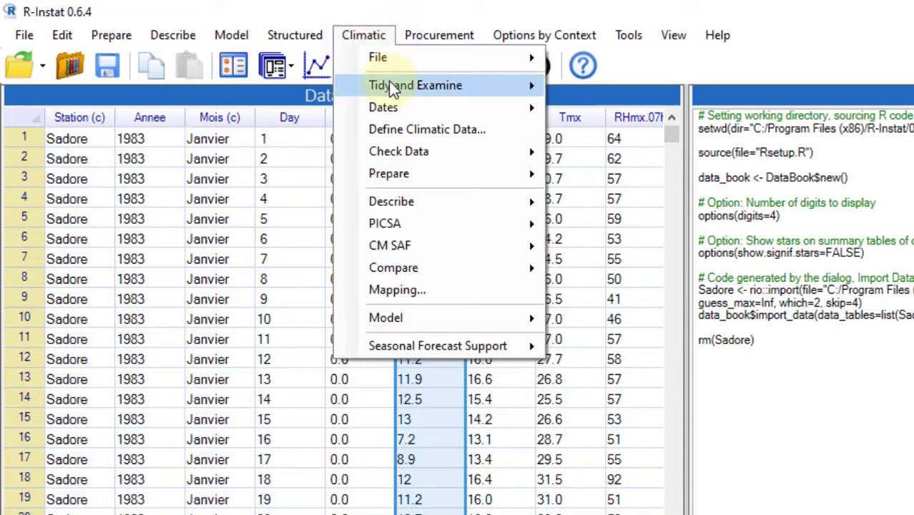
pyautogui.moveTo(390, 85)
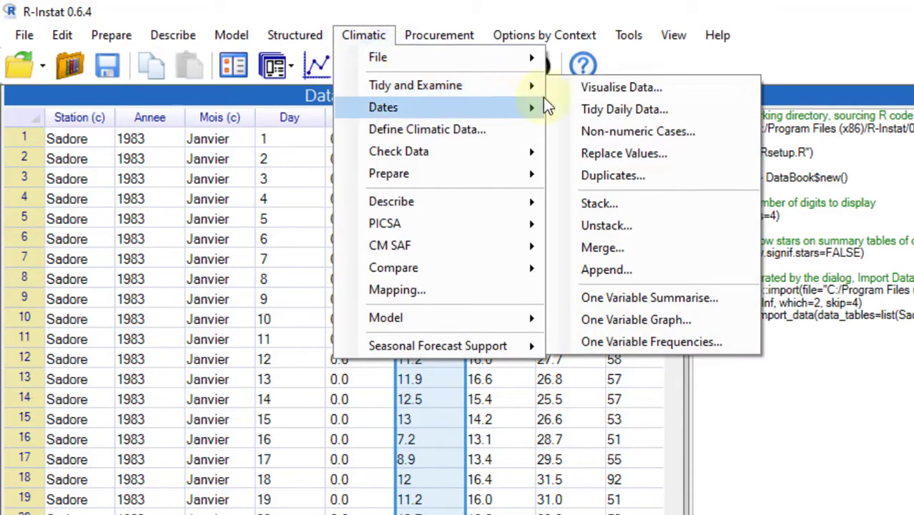
pyautogui.click(595, 87)
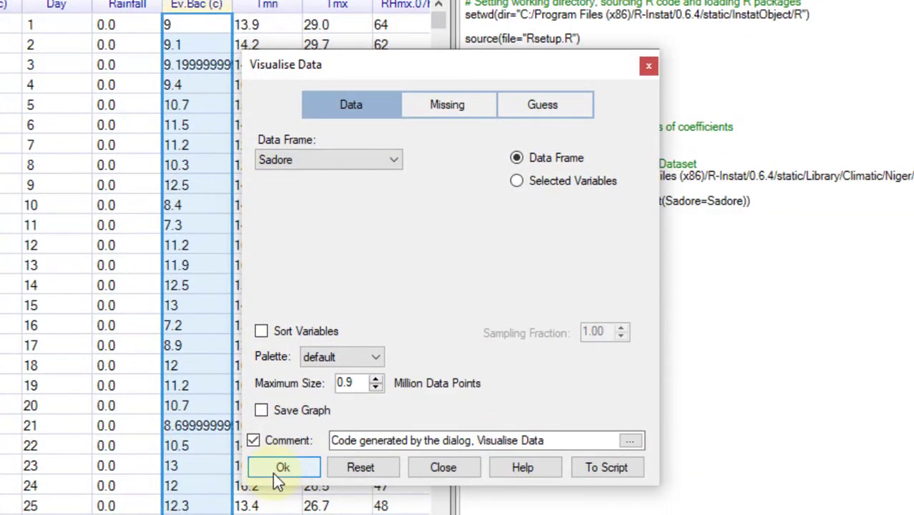
pyautogui.click(272, 472)
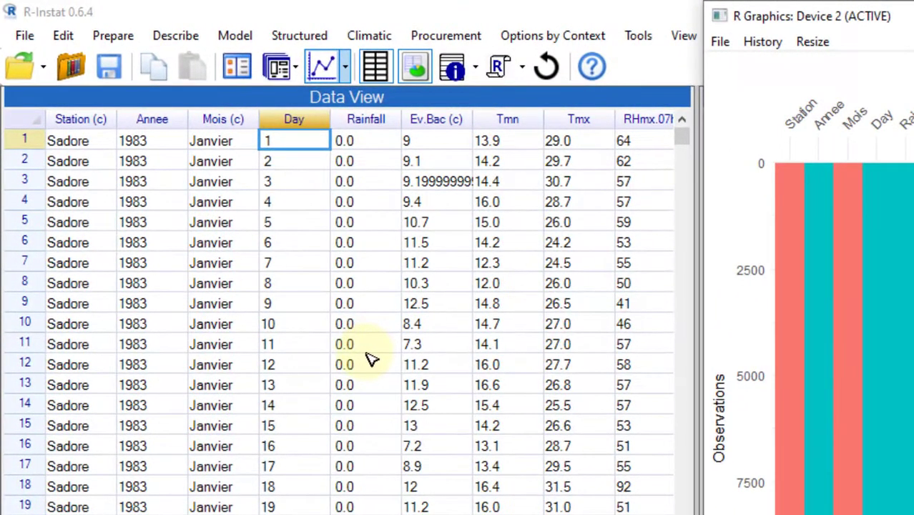
# - Find the non-numeric values in the Ev.Bac column with a summary displayed, storing the result in logical column nonum1
pyautogui.click(367, 36)
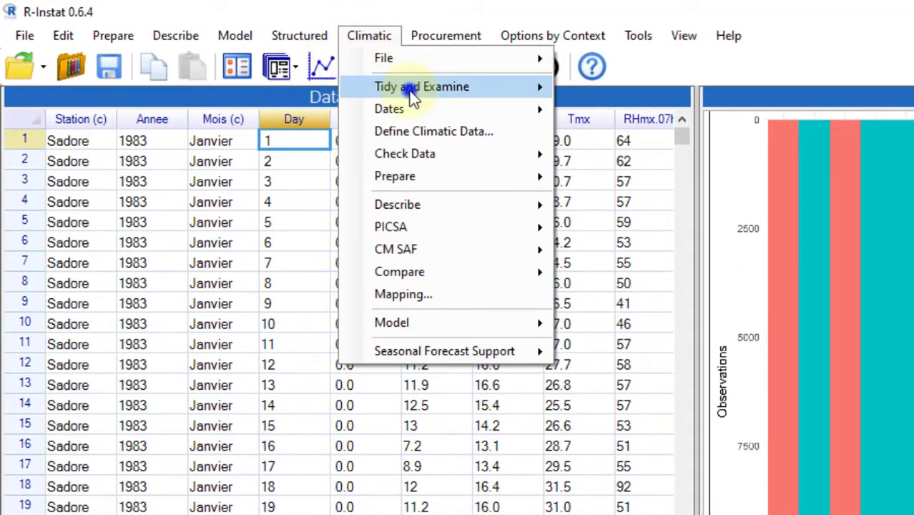
pyautogui.moveTo(422, 86)
pyautogui.click(619, 133)
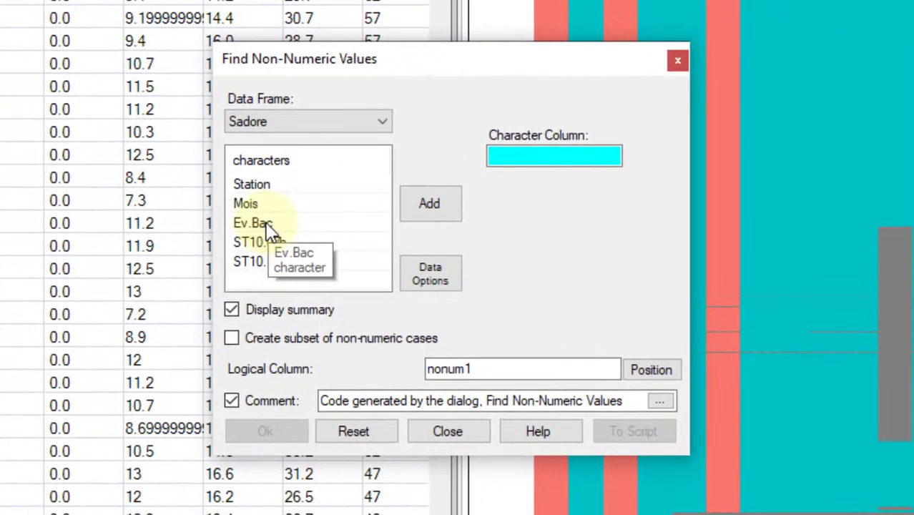
pyautogui.click(270, 226)
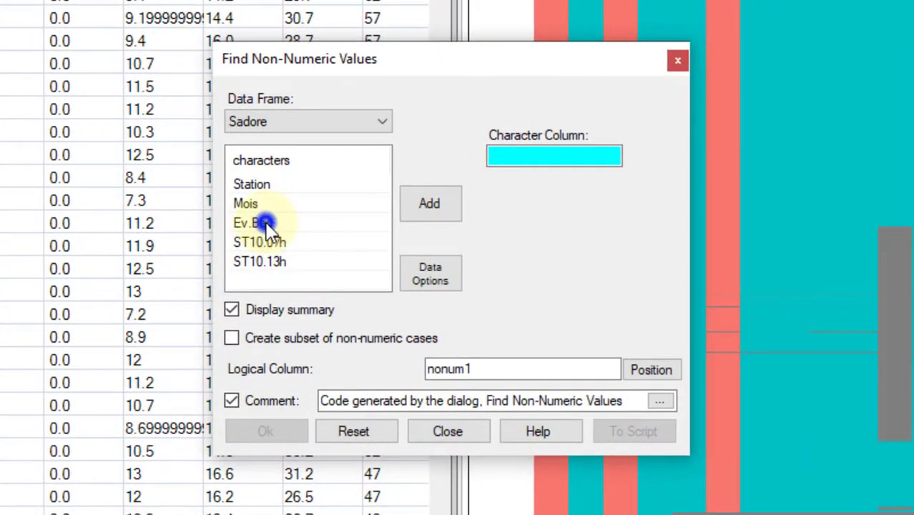
pyautogui.click(266, 223)
pyautogui.click(246, 430)
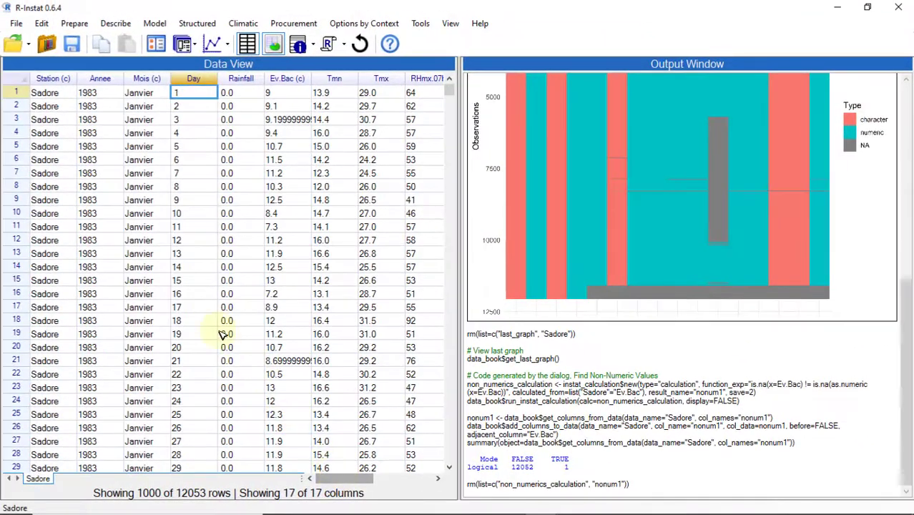
# - Repeat the non-numeric values check on the ST10.07h column, storing the result in logical column nonum2
pyautogui.click(156, 45)
pyautogui.doubleClick(349, 252)
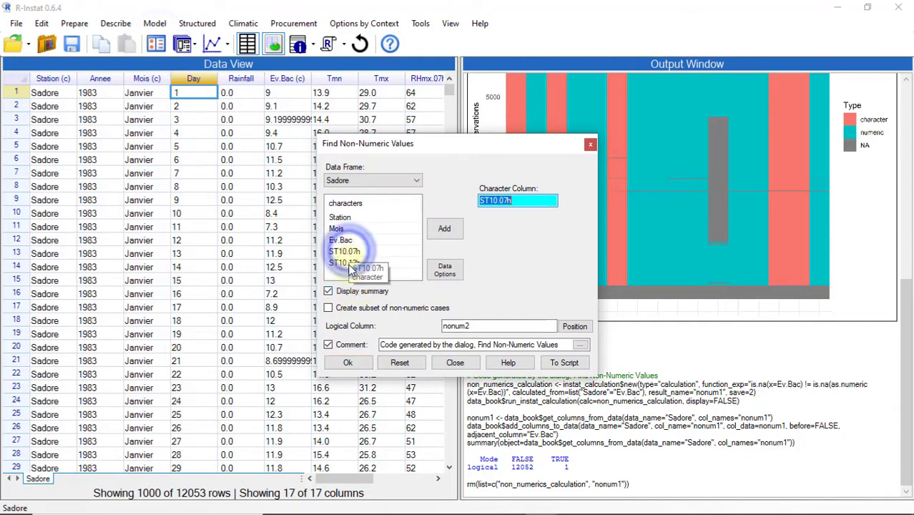
pyautogui.click(348, 363)
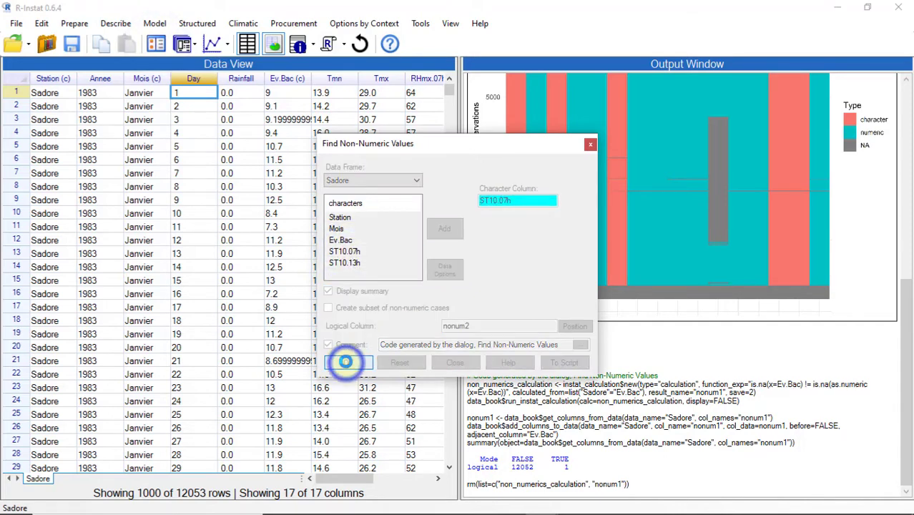
# - Run the non-numeric values check on the ST10.13h column, storing the result in logical column nonum3
pyautogui.click(156, 44)
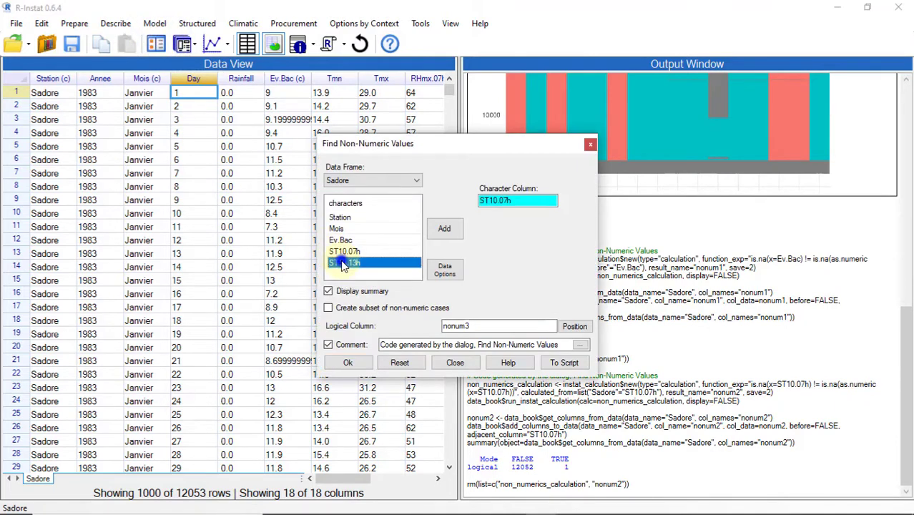
pyautogui.doubleClick(343, 263)
pyautogui.click(353, 364)
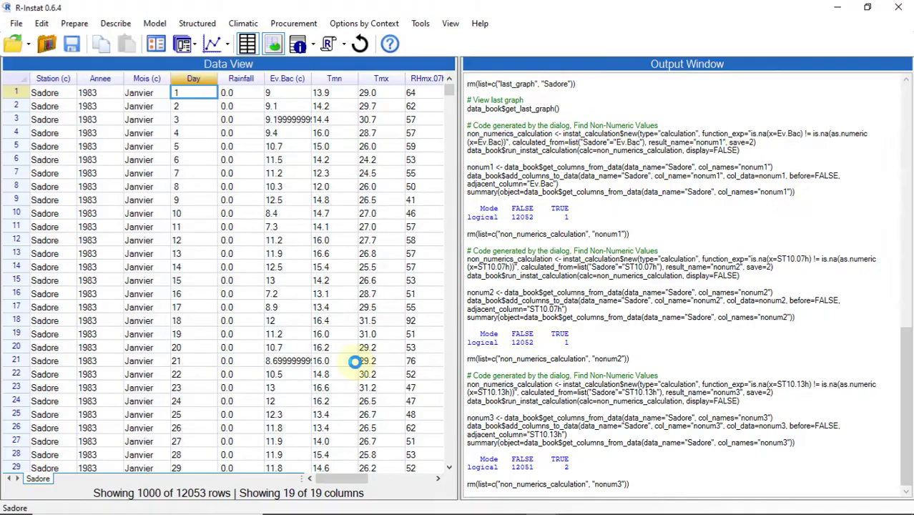
# - Start a new filter on the Sadore data frame with the condition nonum1 == TRUE
pyautogui.moveTo(351, 479); pyautogui.dragTo(423, 479)
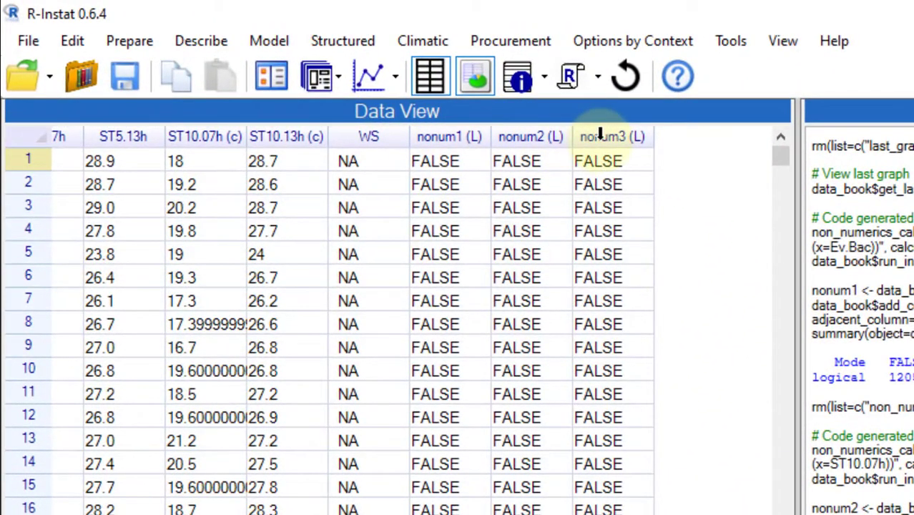
pyautogui.click(20, 161)
pyautogui.rightClick(20, 161)
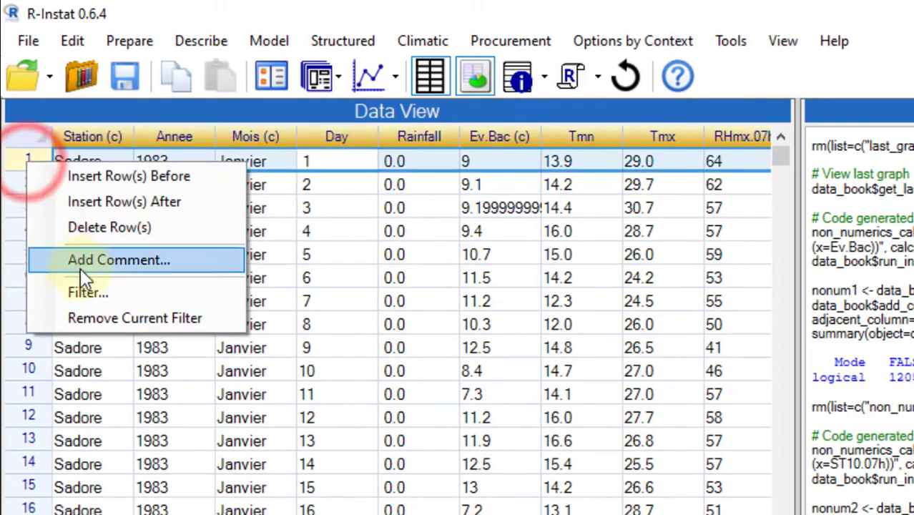
pyautogui.click(85, 286)
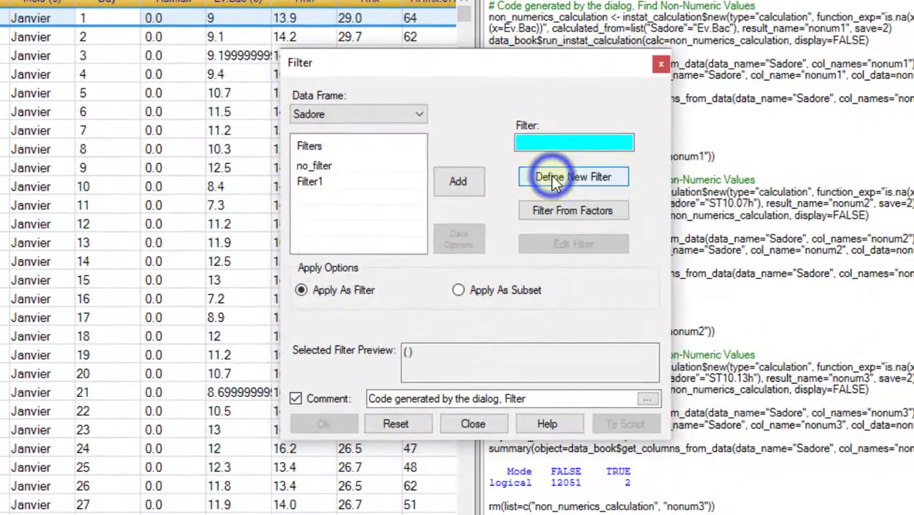
pyautogui.click(886, 356)
pyautogui.scroll(-5, 222, 191)
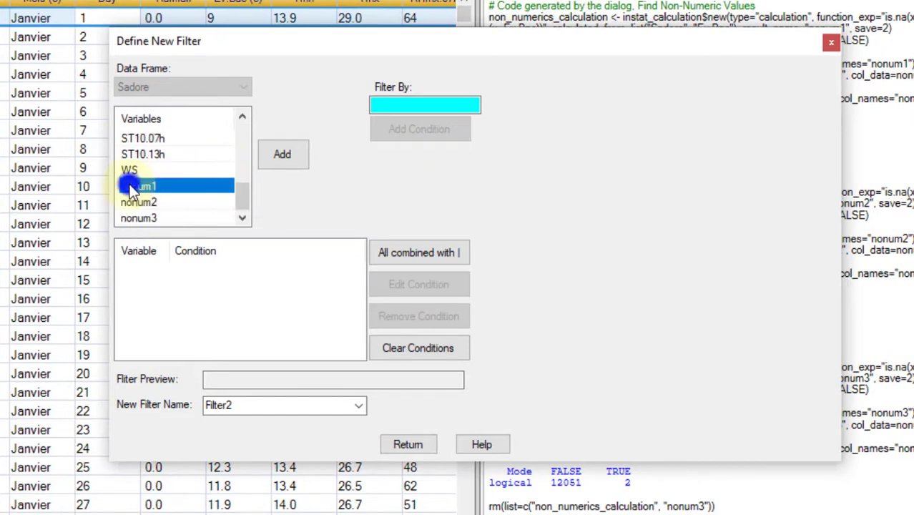
pyautogui.doubleClick(126, 185)
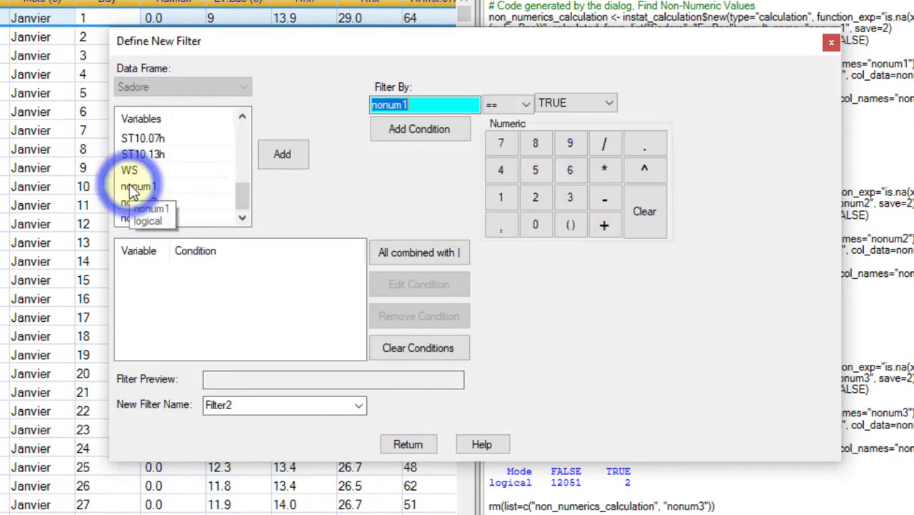
pyautogui.click(413, 133)
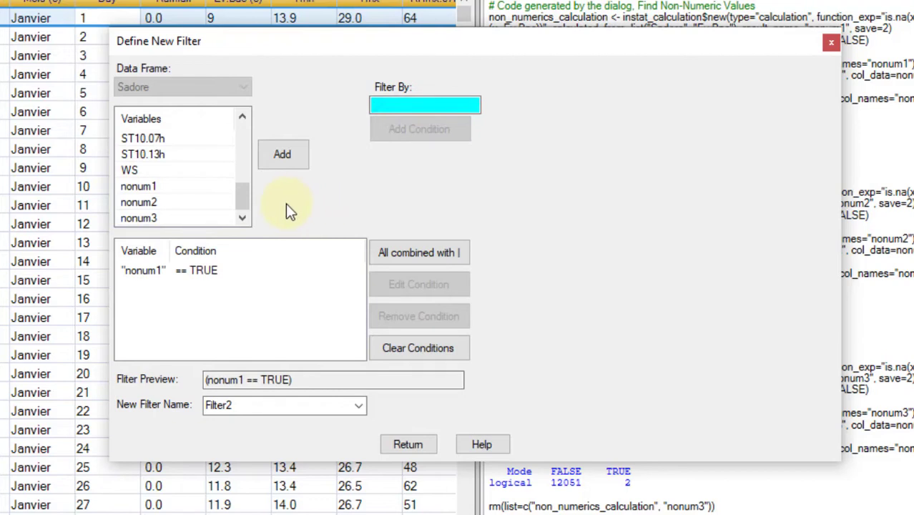
# - Add the conditions nonum2 == TRUE and nonum3 == TRUE, all combined with |, and apply Filter2 to the data
pyautogui.doubleClick(152, 201)
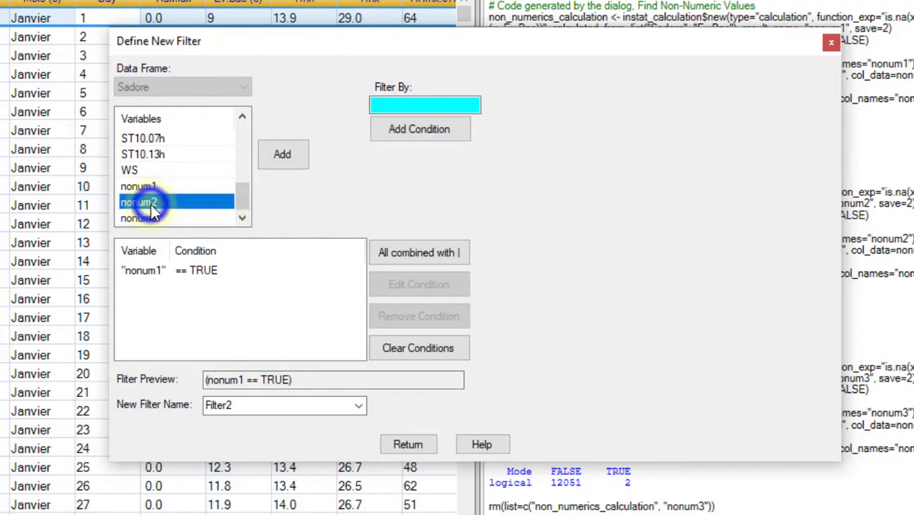
pyautogui.click(386, 128)
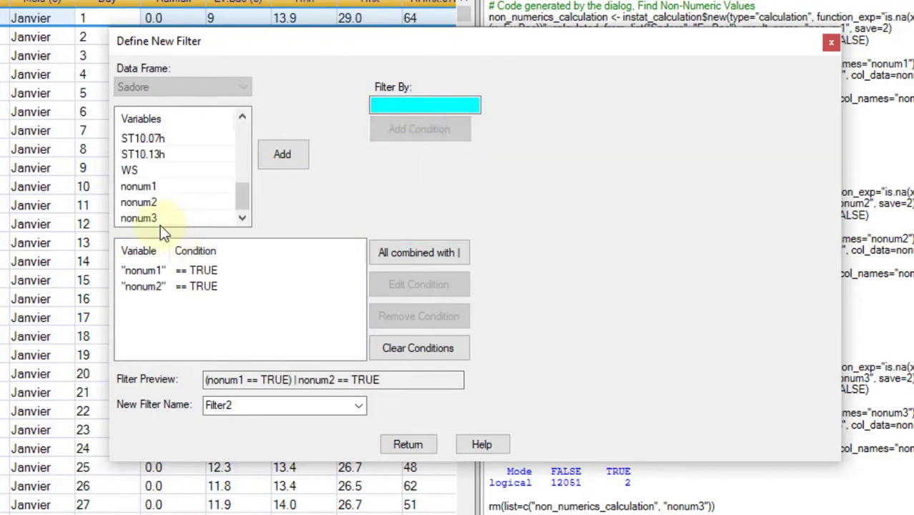
pyautogui.doubleClick(151, 219)
pyautogui.click(418, 251)
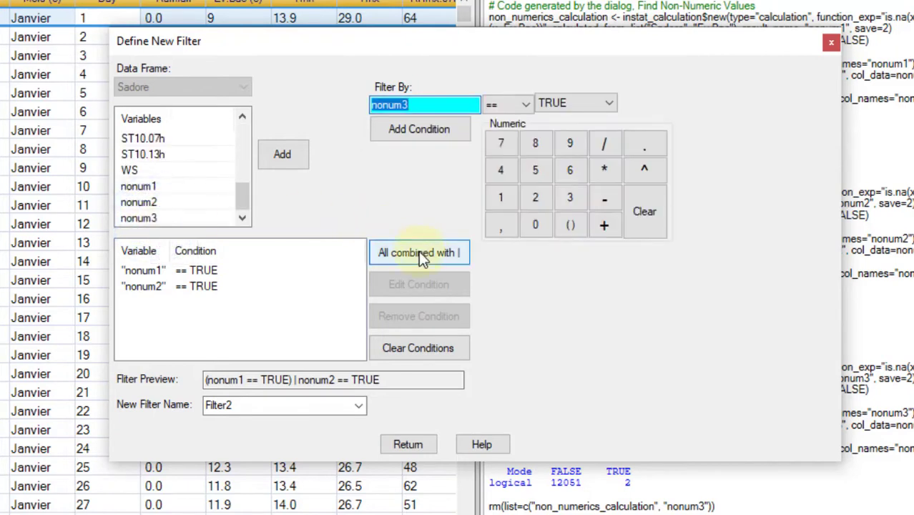
pyautogui.click(420, 255)
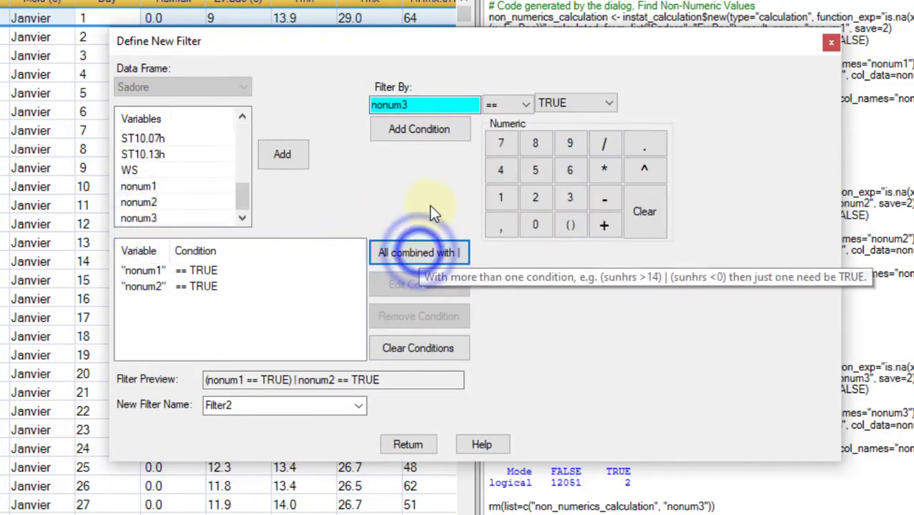
pyautogui.click(412, 127)
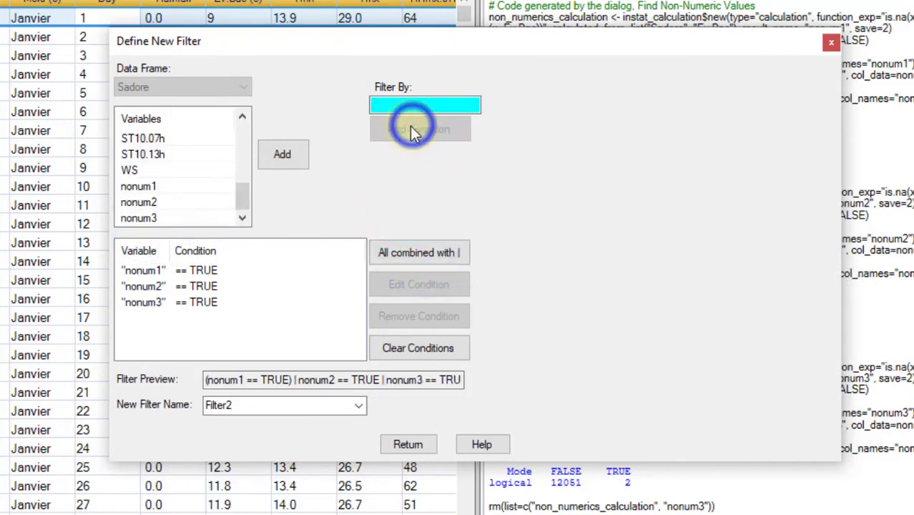
pyautogui.click(408, 444)
pyautogui.click(314, 423)
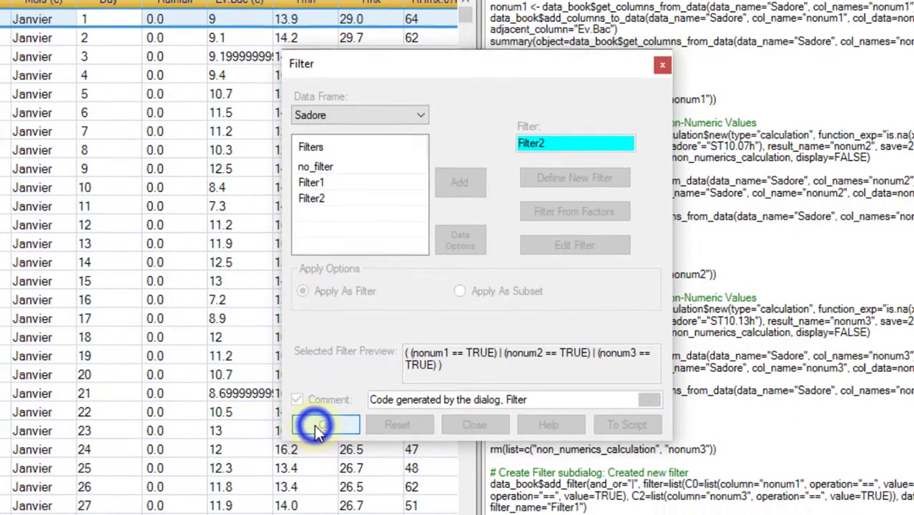
# - Replace the text entry xxx in the Ev.Bac column of row 6082 with NA
pyautogui.doubleClick(342, 88)
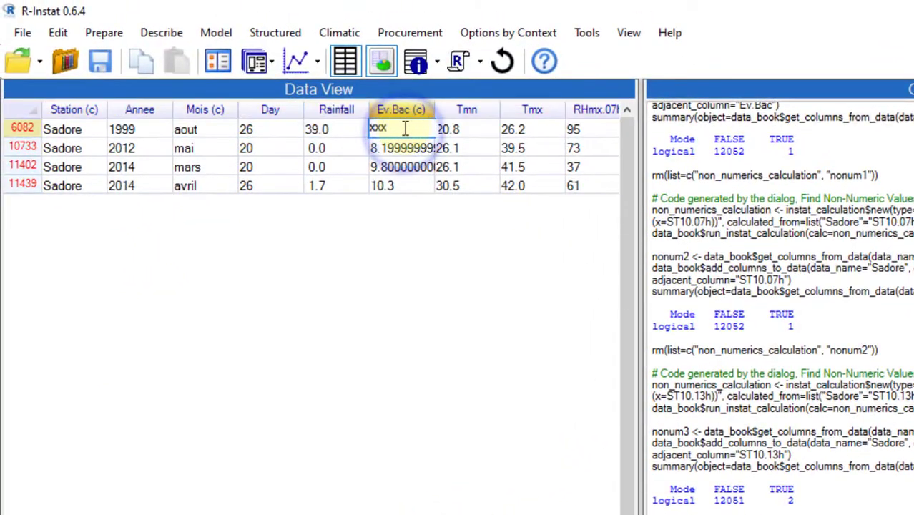
pyautogui.press('BackSpace')
pyautogui.press('BackSpace')
pyautogui.press('BackSpace')
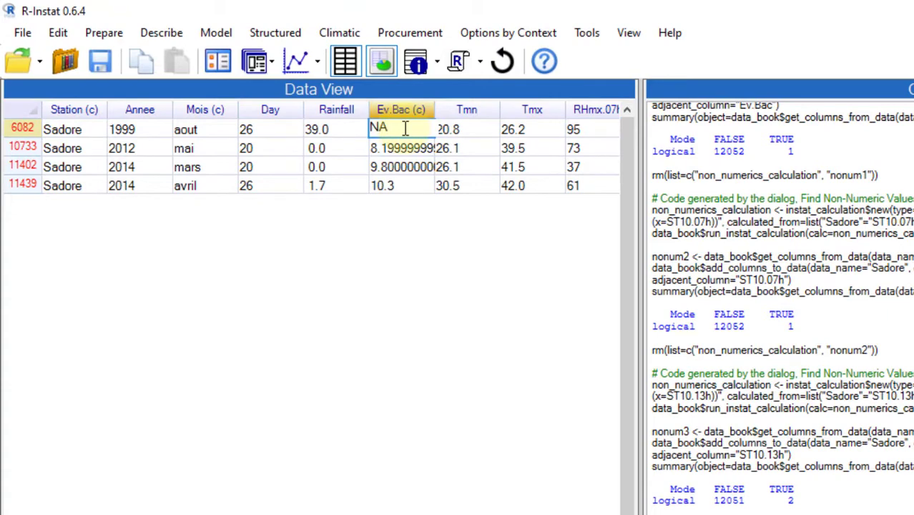
pyautogui.write('NA')
pyautogui.press('Return')
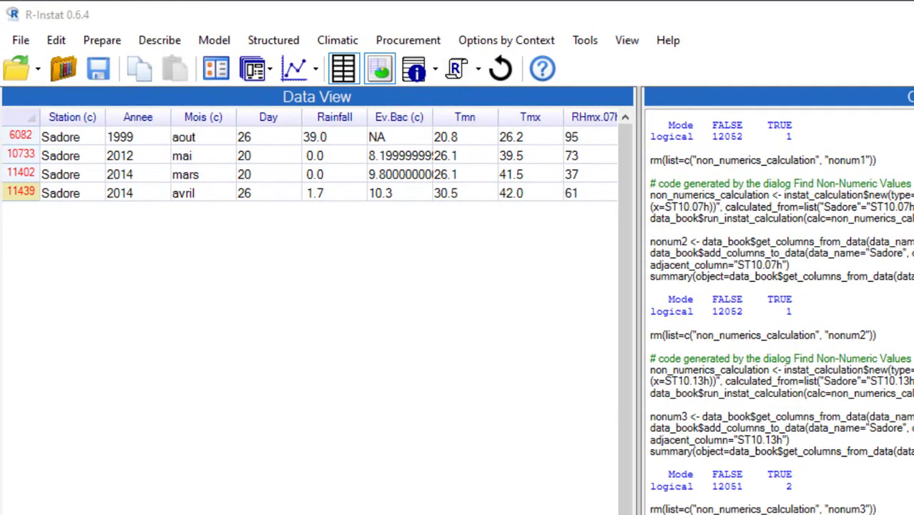
# - Replace the malformed values in ST10.07h row 11402 and in ST10.13h rows 10733 and 11439 with NA
pyautogui.hscroll(10, 309, 157)
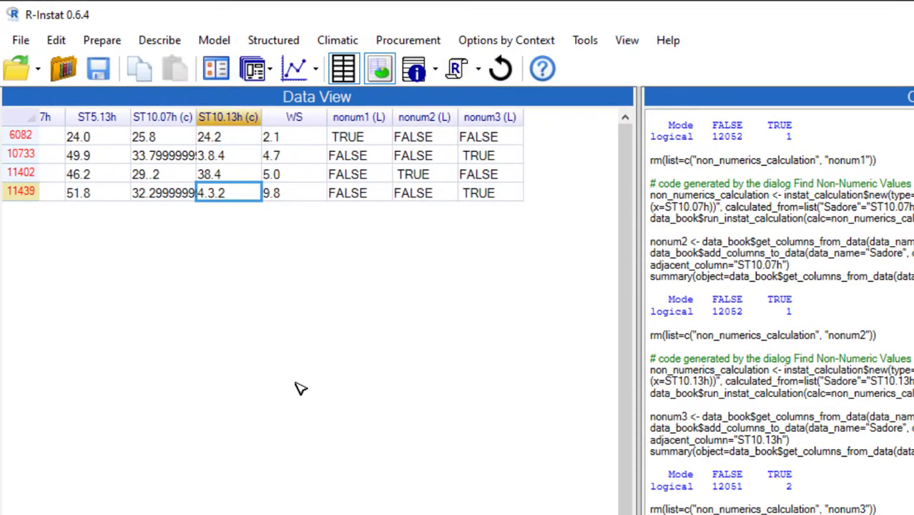
pyautogui.click(179, 179)
pyautogui.click(249, 158)
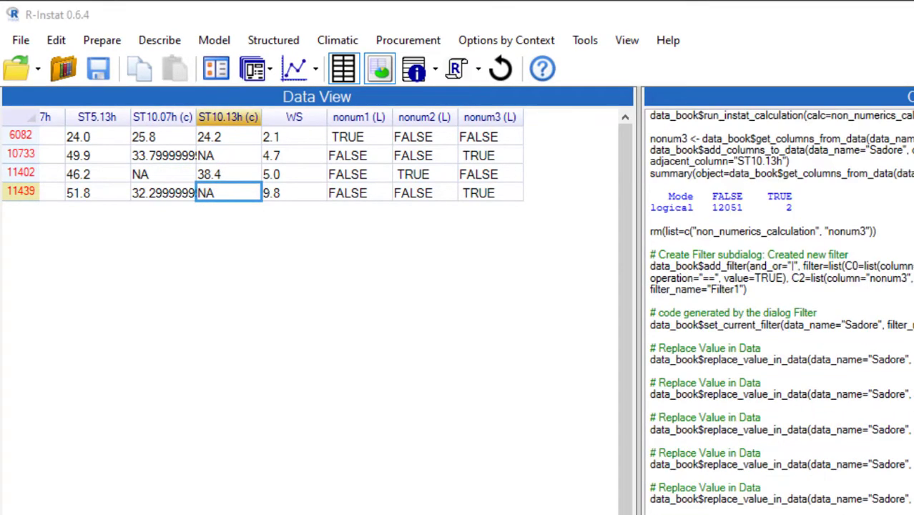
pyautogui.click(489, 193)
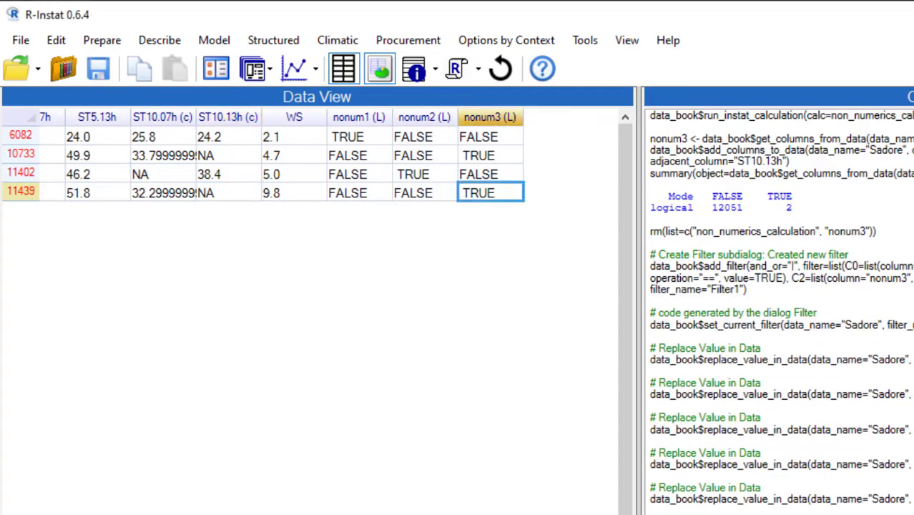
# - Remove the current filter from the Sadore data frame
pyautogui.hscroll(-10, 309, 158)
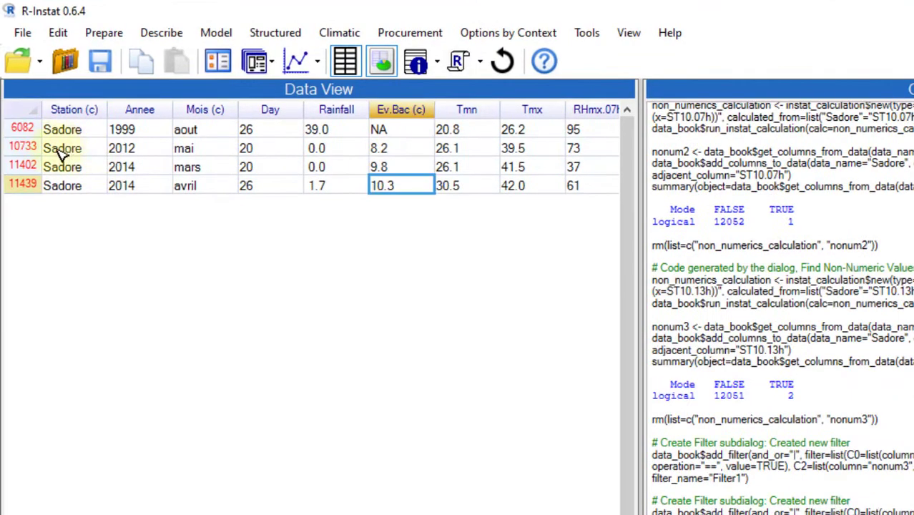
pyautogui.rightClick(21, 128)
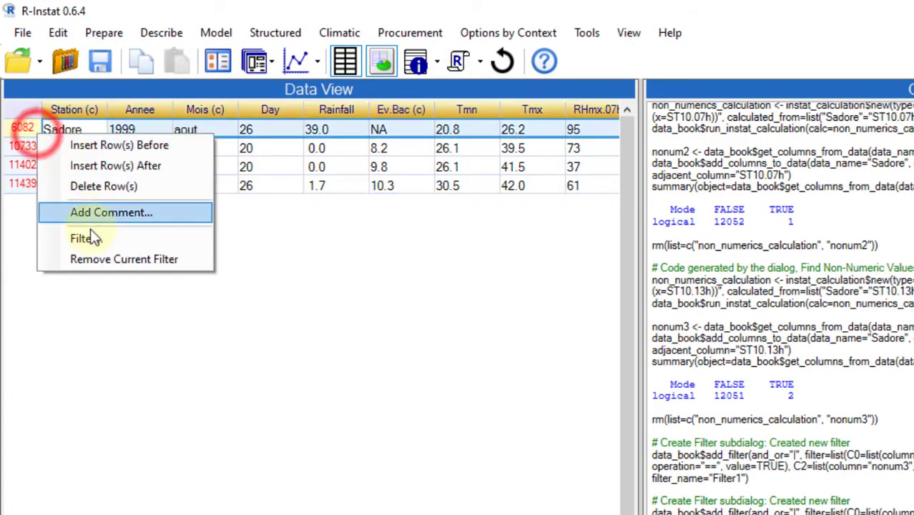
pyautogui.click(105, 260)
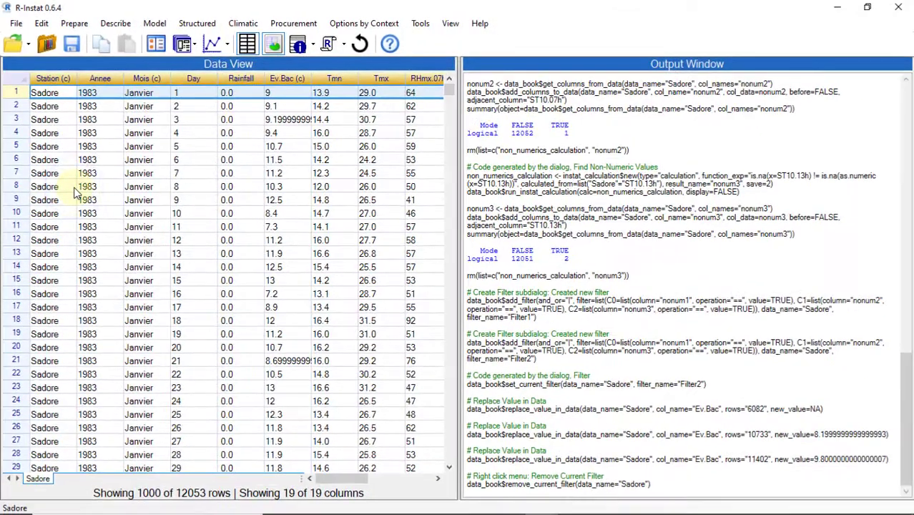
# - View the whole Sadore data frame in a separate window, examine its 2015 rows, and minimise the window
pyautogui.rightClick(41, 479)
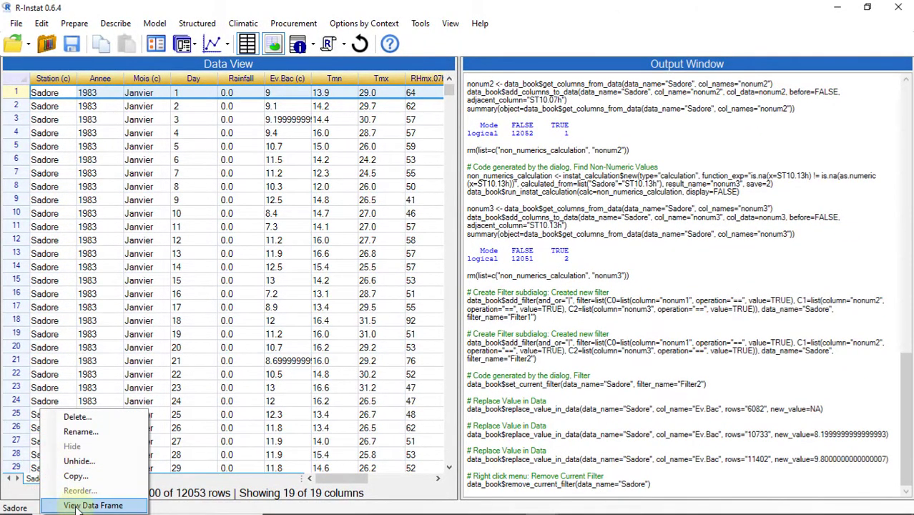
pyautogui.click(76, 506)
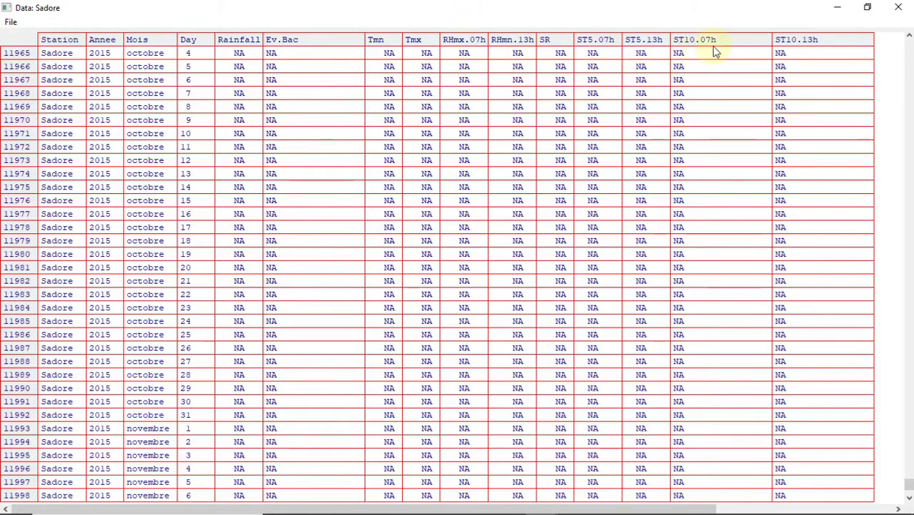
pyautogui.scroll(3, 808, 436)
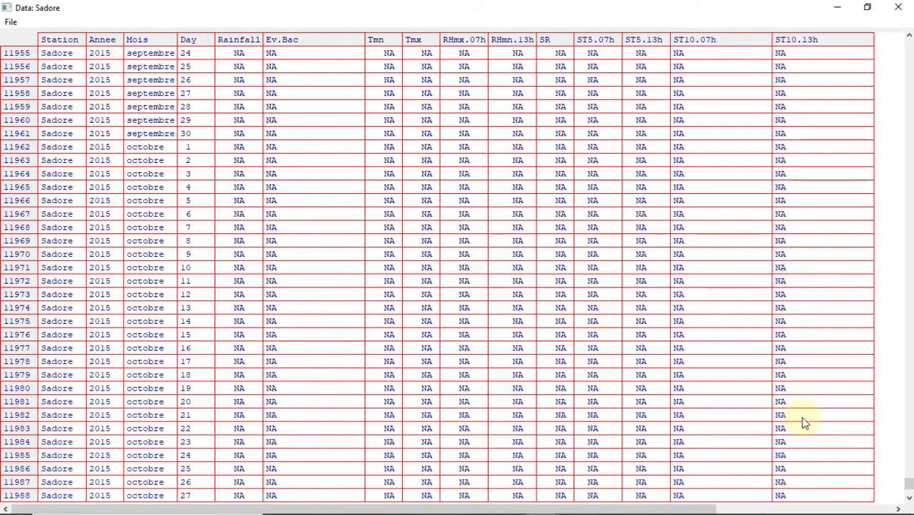
pyautogui.click(835, 7)
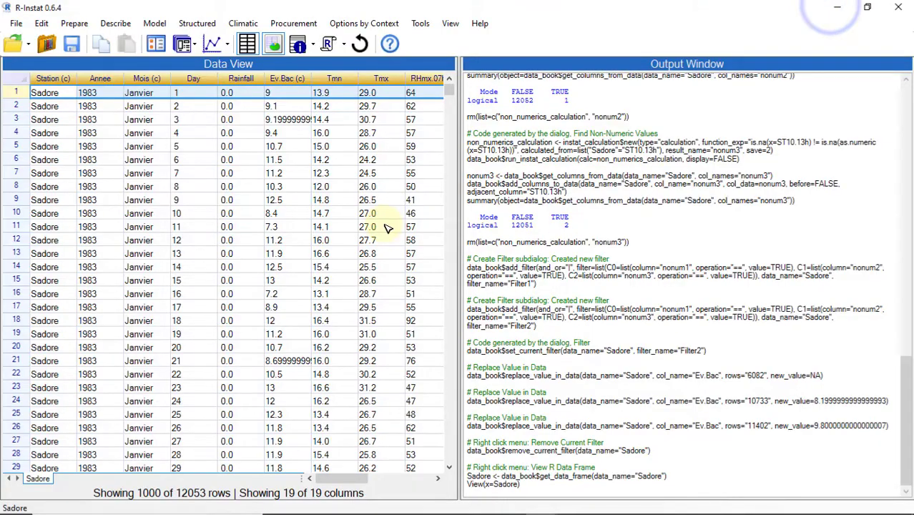
# - Define a new filter, Filter3, with the condition Annee == 2015 and apply it to the Sadore data
pyautogui.rightClick(19, 105)
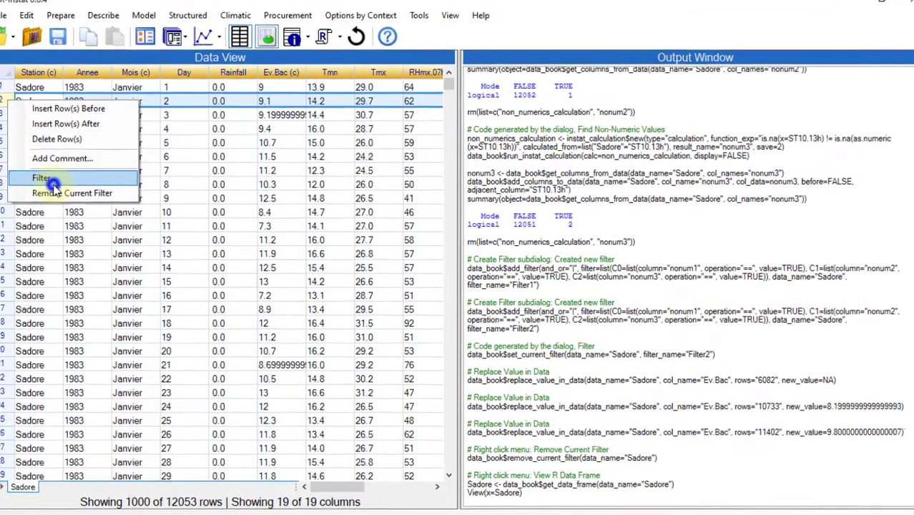
pyautogui.click(64, 179)
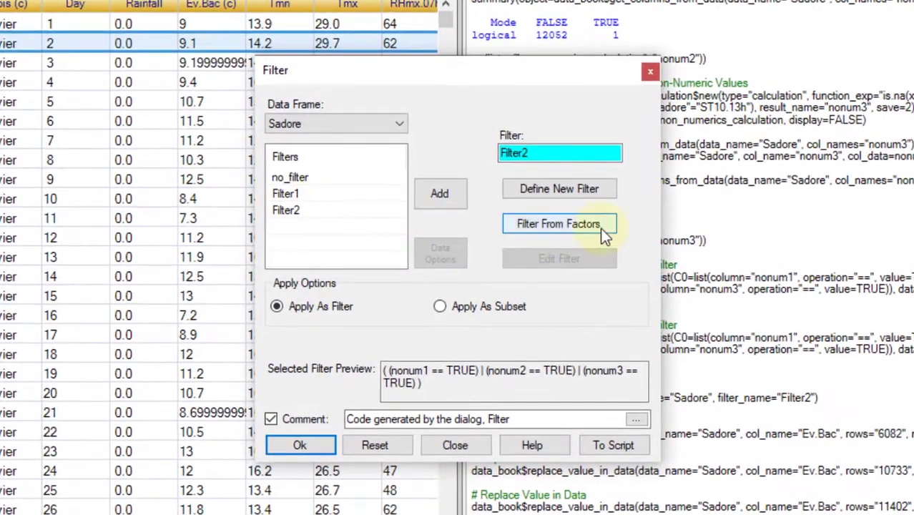
pyautogui.click(553, 192)
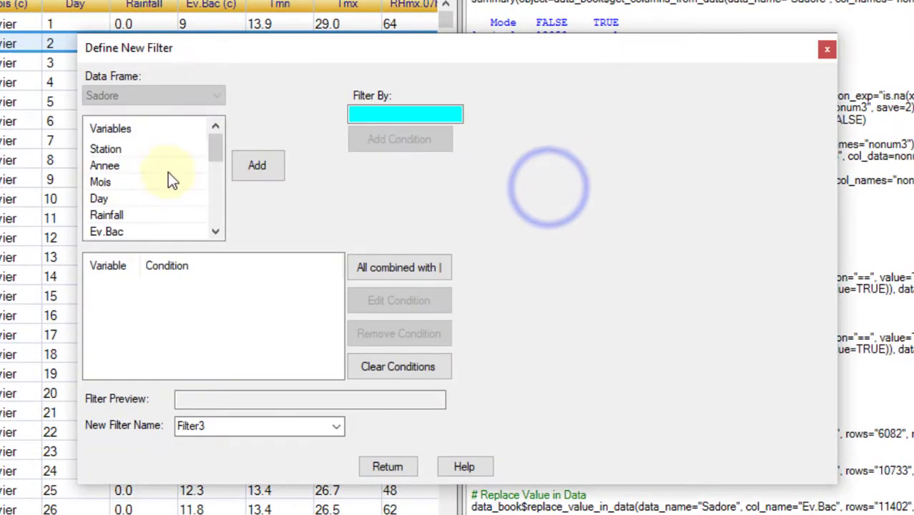
pyautogui.doubleClick(114, 165)
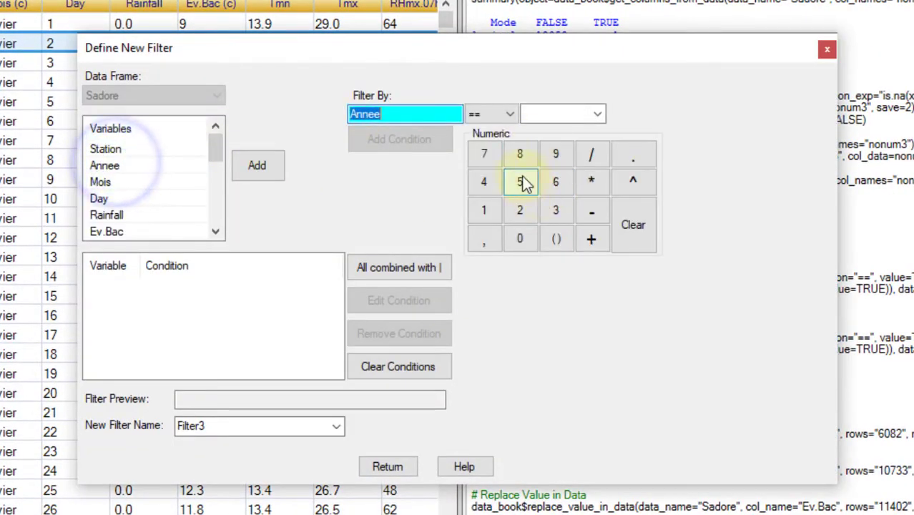
pyautogui.click(520, 208)
pyautogui.click(521, 238)
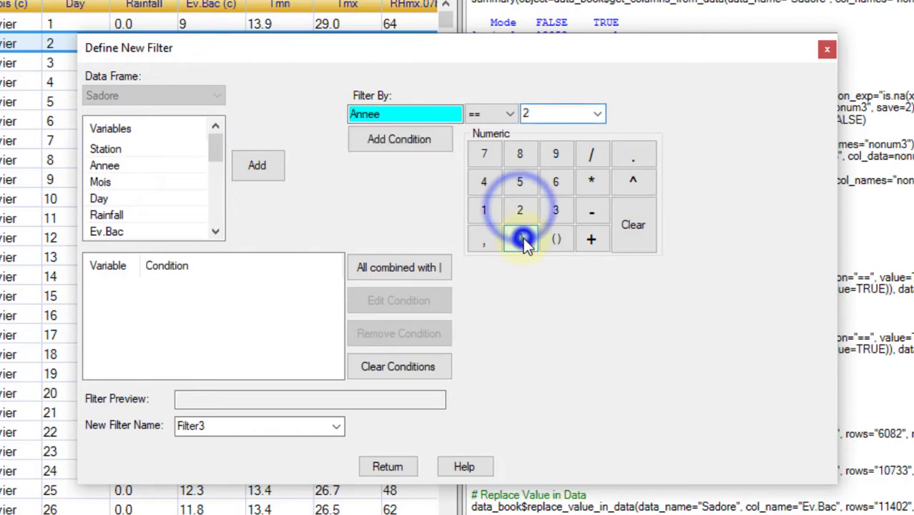
pyautogui.click(483, 210)
pyautogui.click(523, 182)
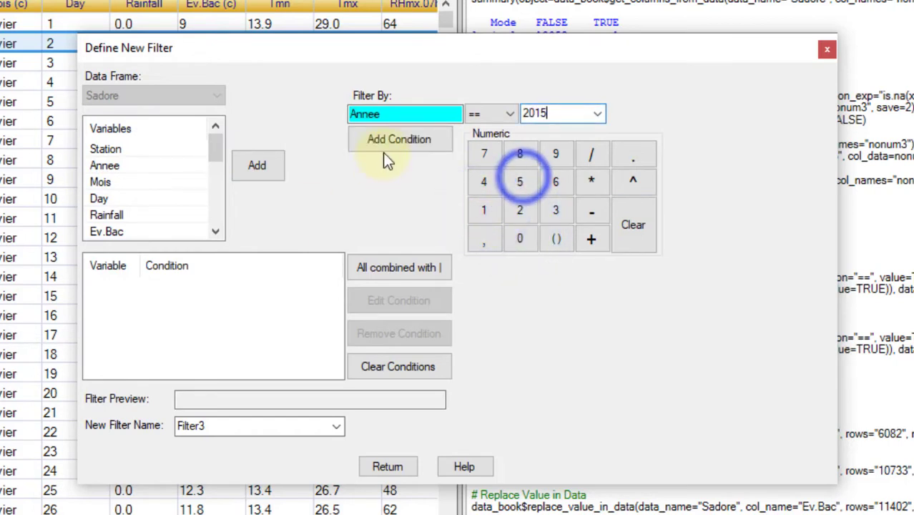
pyautogui.click(404, 140)
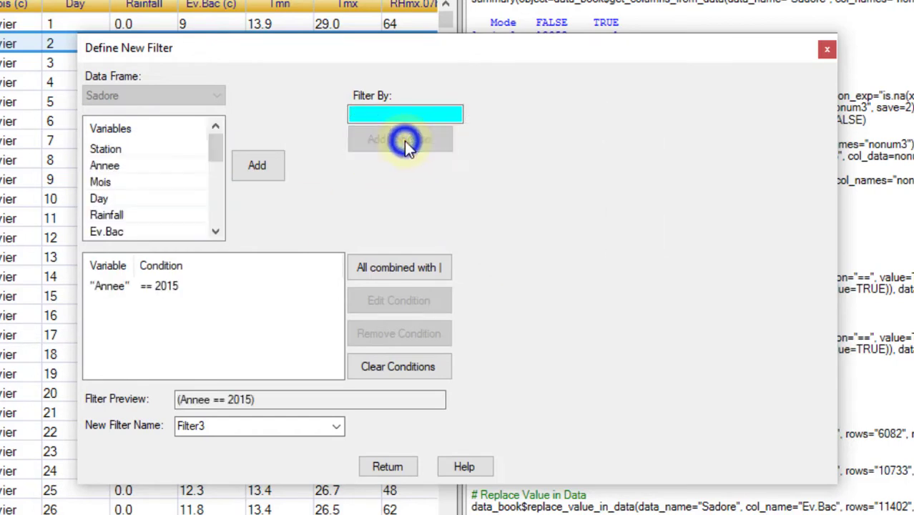
pyautogui.click(384, 468)
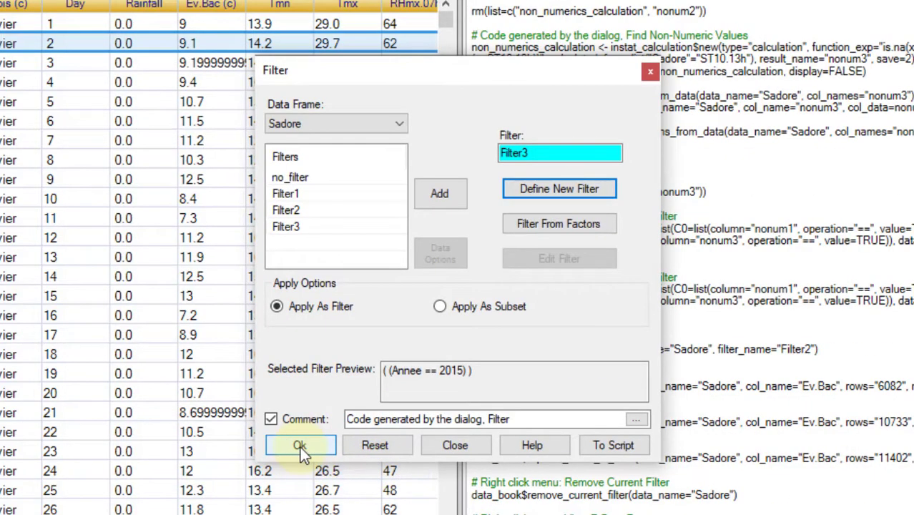
pyautogui.click(300, 446)
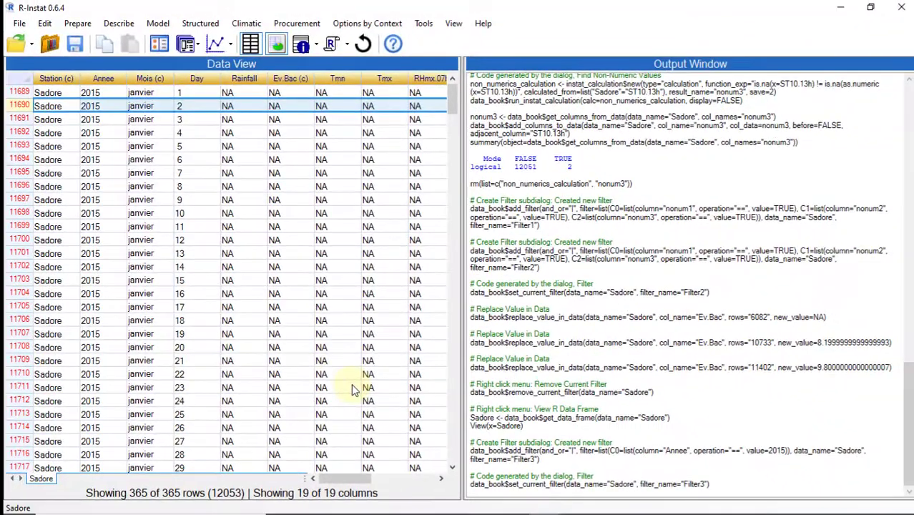
# - Delete all the filtered 2015 rows from the Sadore data frame and remove the current filter
pyautogui.hotkey('ctrl', 'a')
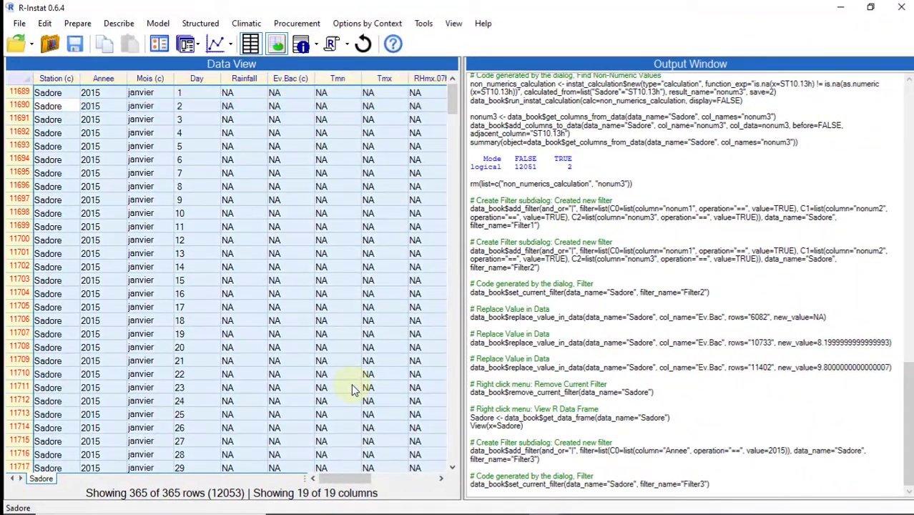
pyautogui.rightClick(24, 99)
pyautogui.click(56, 134)
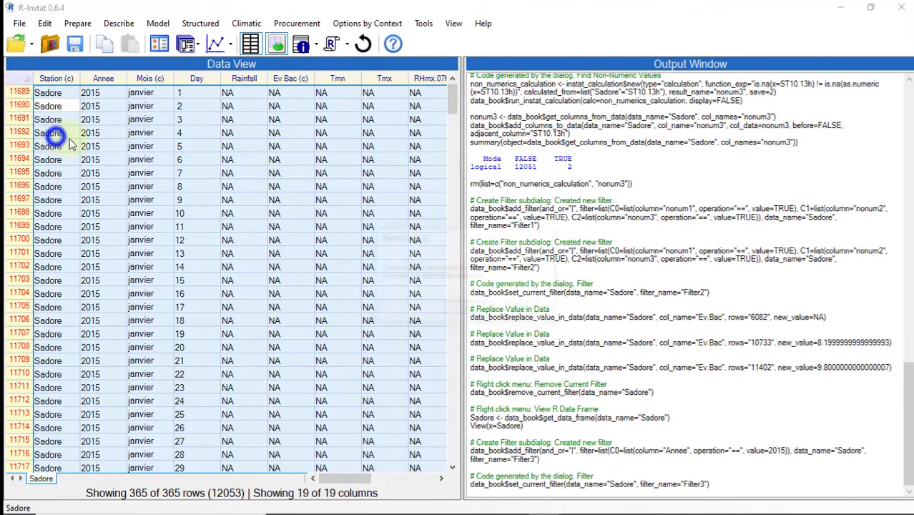
pyautogui.click(467, 309)
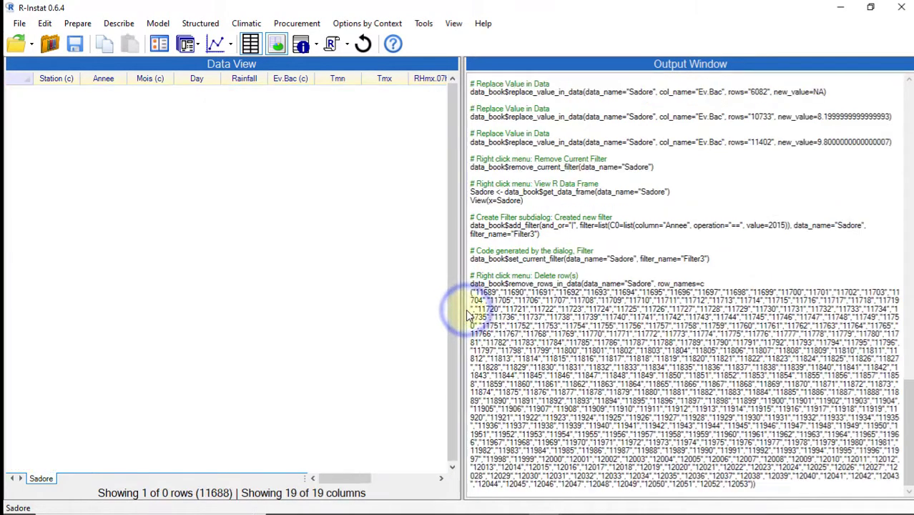
pyautogui.rightClick(45, 78)
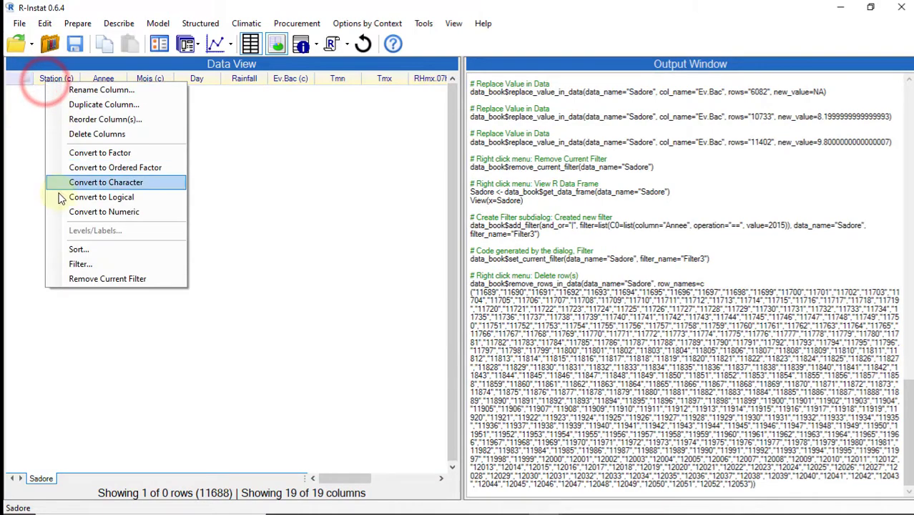
pyautogui.click(94, 278)
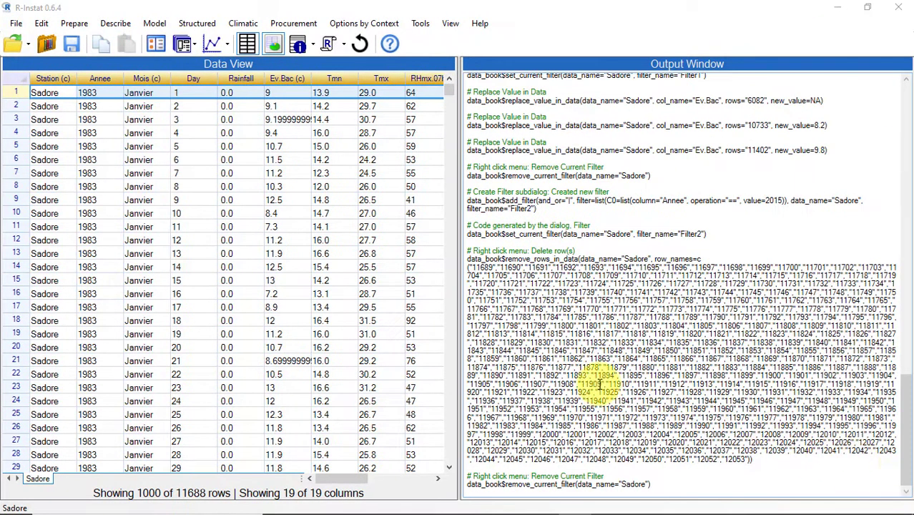
# - Convert the Ev.Bac, ST10.07h and ST10.13h character columns to numeric
pyautogui.click(274, 78)
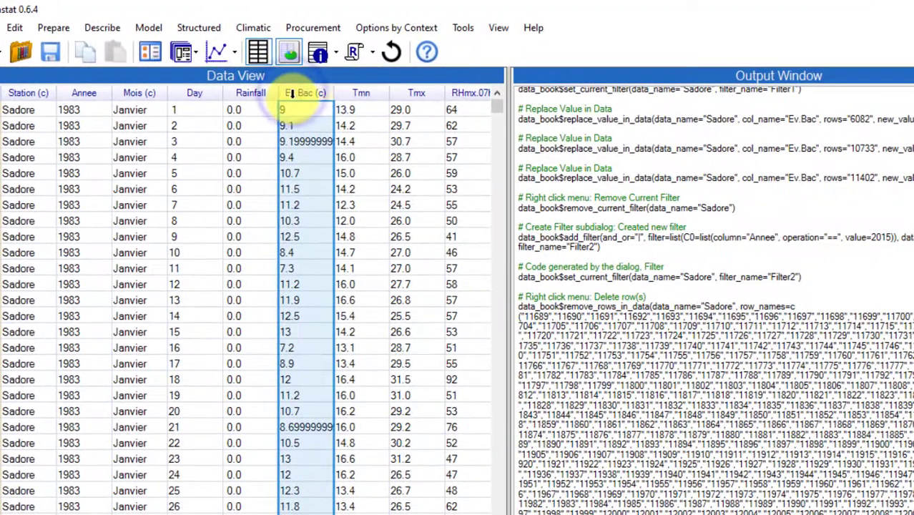
pyautogui.rightClick(275, 79)
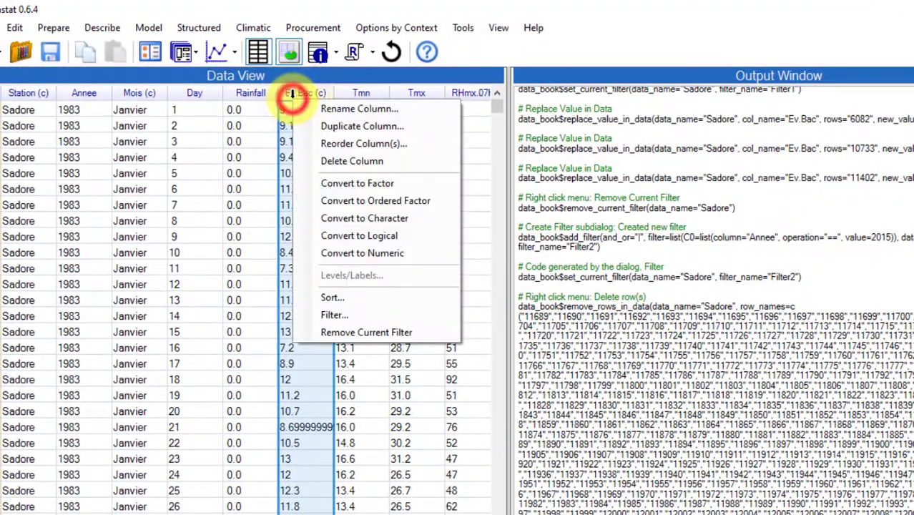
pyautogui.click(381, 254)
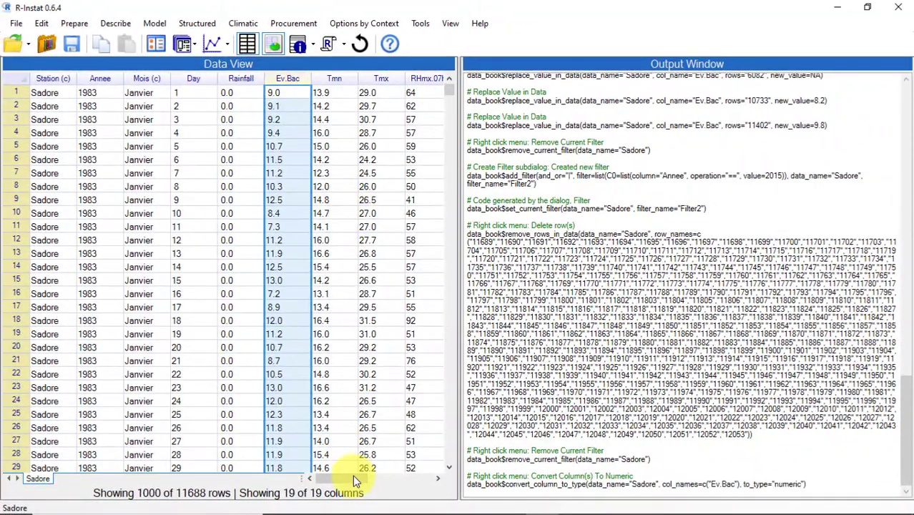
pyautogui.moveTo(350, 480); pyautogui.dragTo(404, 484)
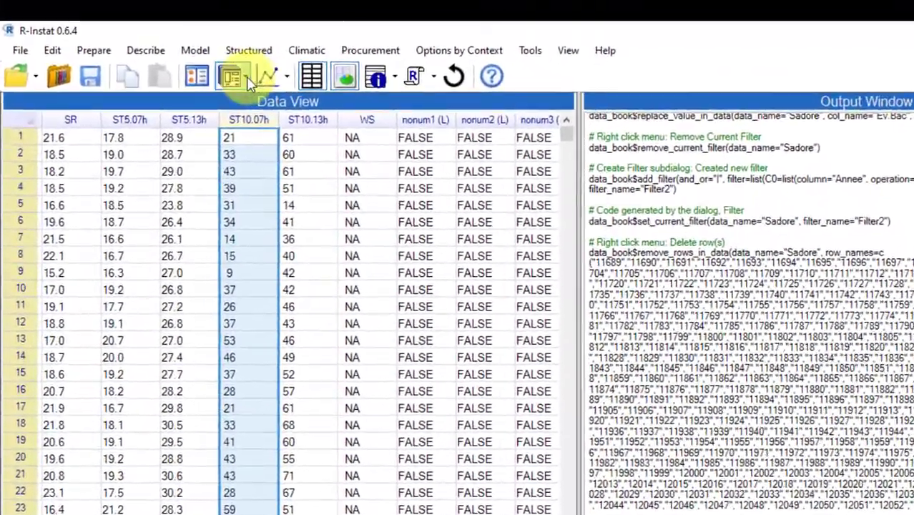
# - Visualise the whole Sadore data frame with the default palette and examine the type of each column in the graph
pyautogui.click(192, 45)
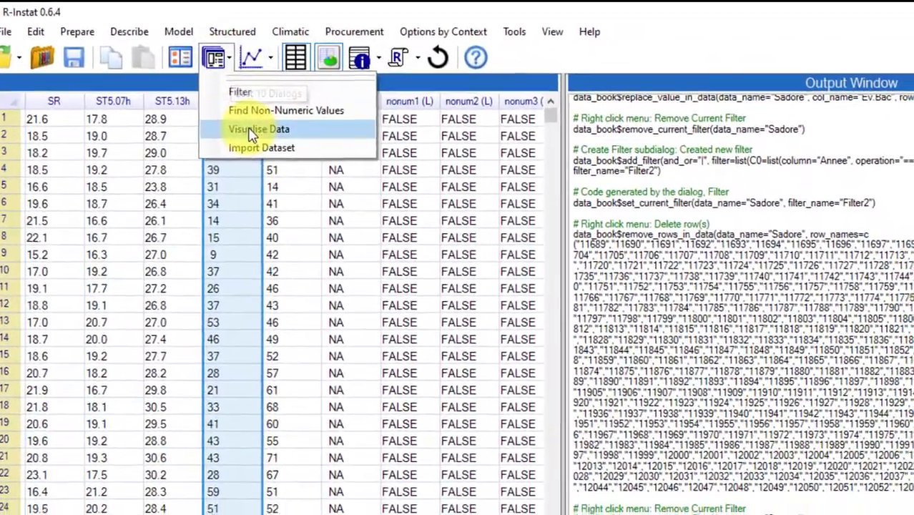
pyautogui.click(259, 147)
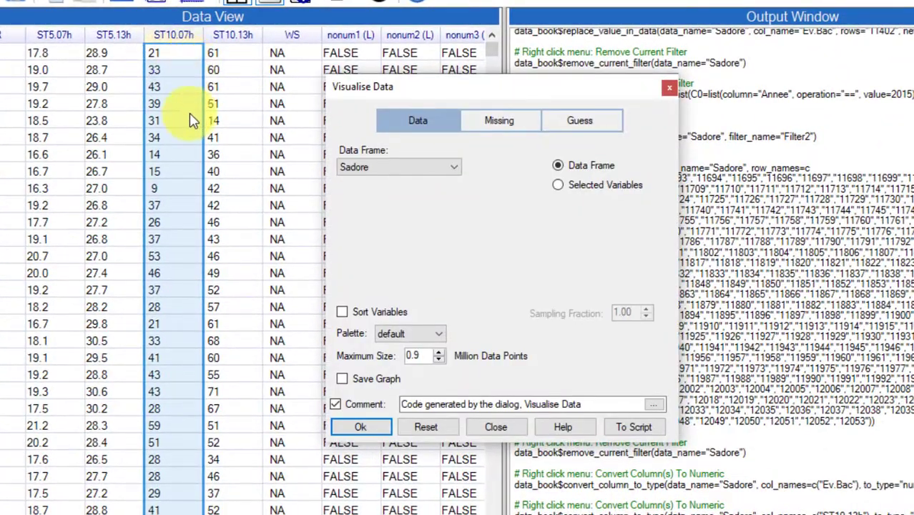
pyautogui.click(367, 428)
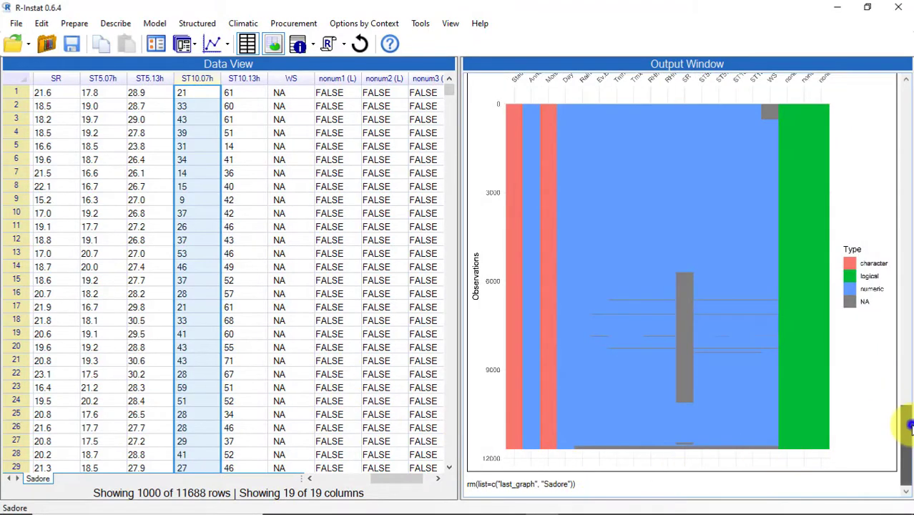
pyautogui.scroll(1, 908, 427)
pyautogui.scroll(1, 909, 427)
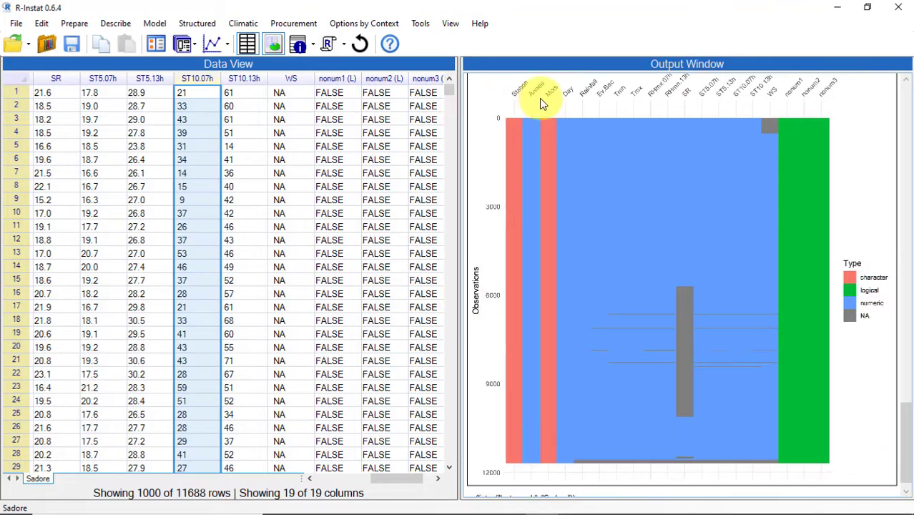
# - Delete the logical columns nonum1, nonum2 and nonum3 from the Sadore data frame
pyautogui.click(392, 482)
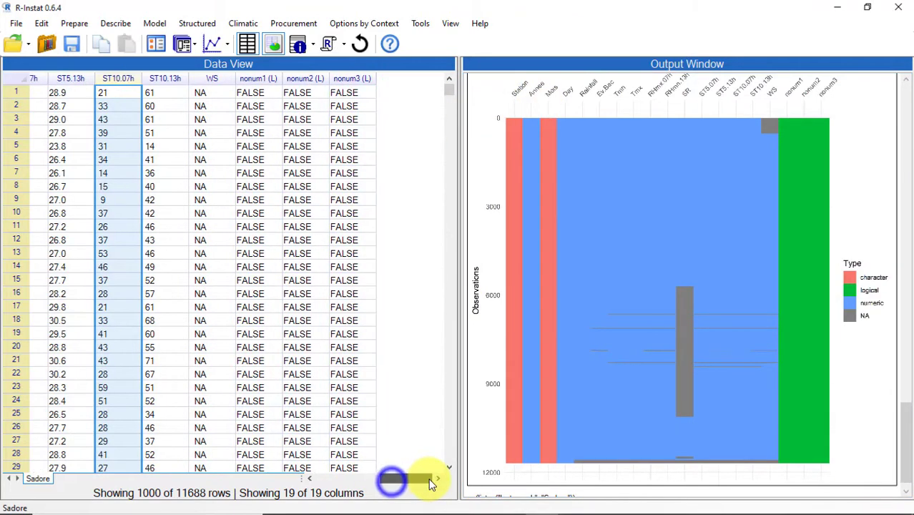
pyautogui.click(262, 76)
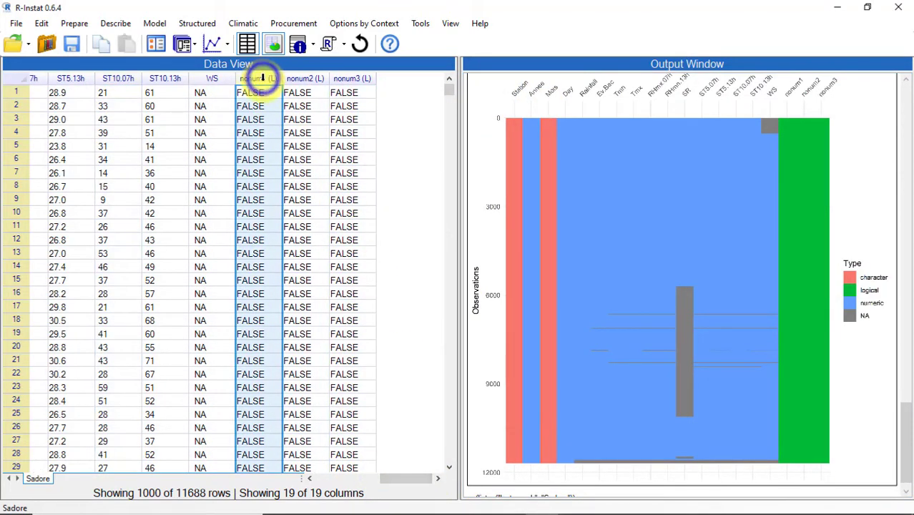
pyautogui.moveTo(262, 77); pyautogui.dragTo(339, 85)
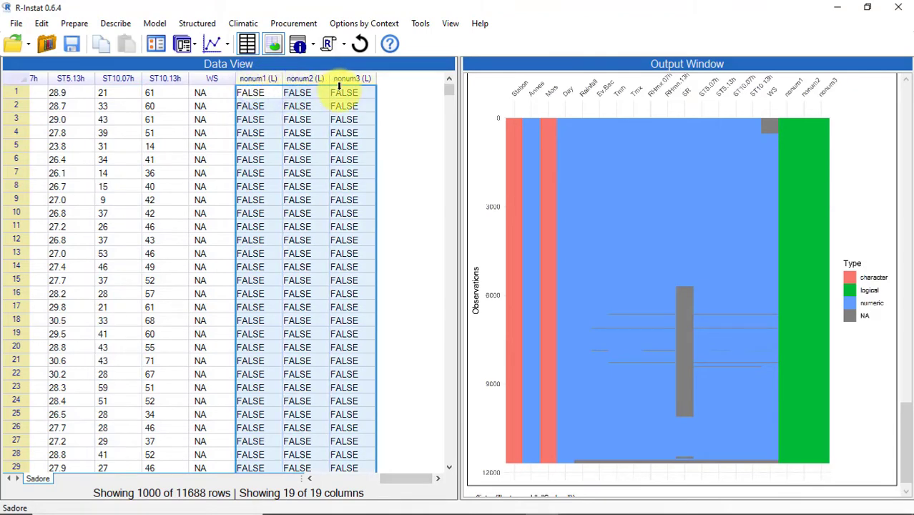
pyautogui.rightClick(342, 77)
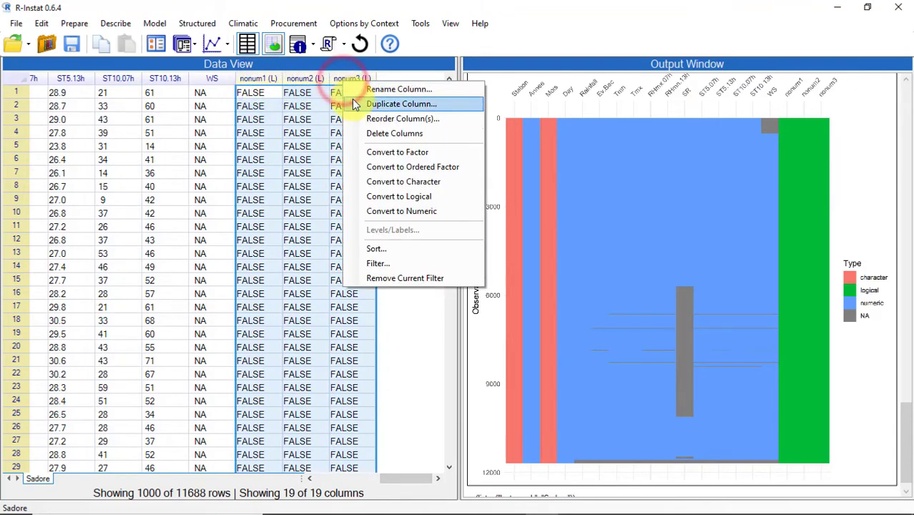
pyautogui.click(369, 132)
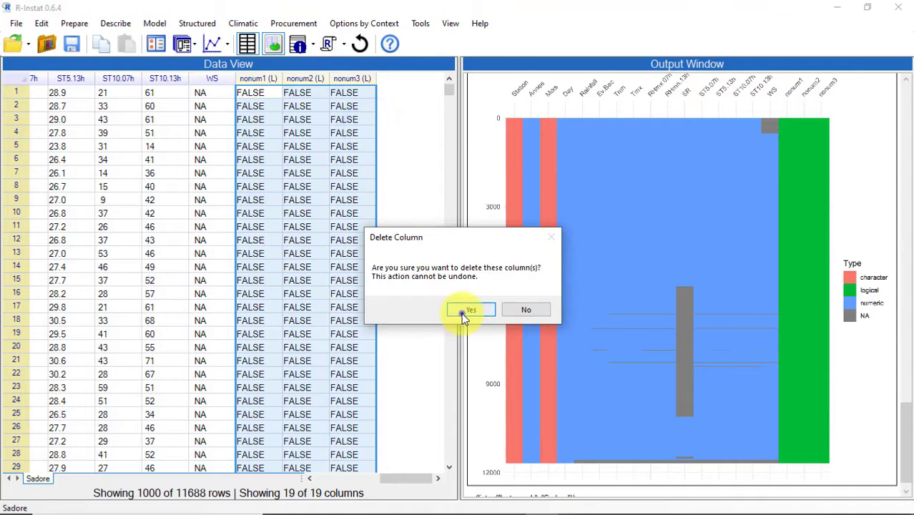
pyautogui.click(461, 311)
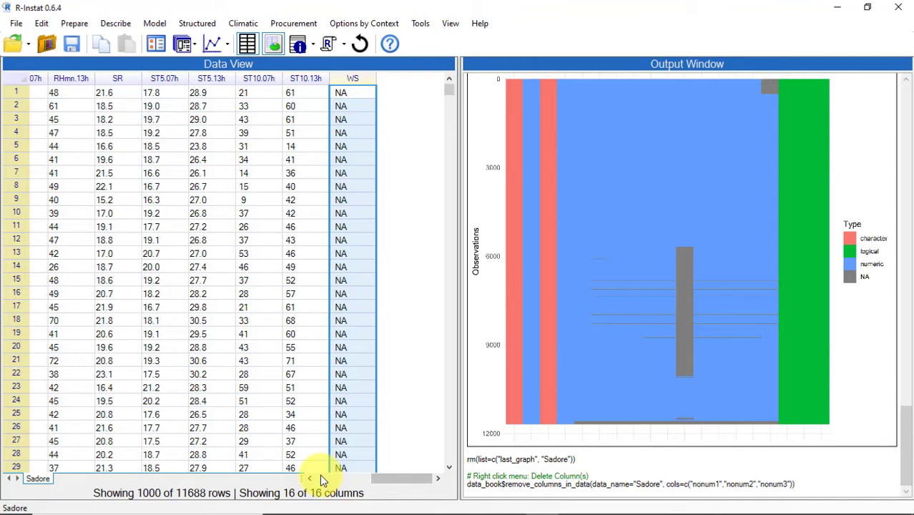
# - Convert the Mois character column to a factor
pyautogui.moveTo(389, 481); pyautogui.dragTo(322, 478)
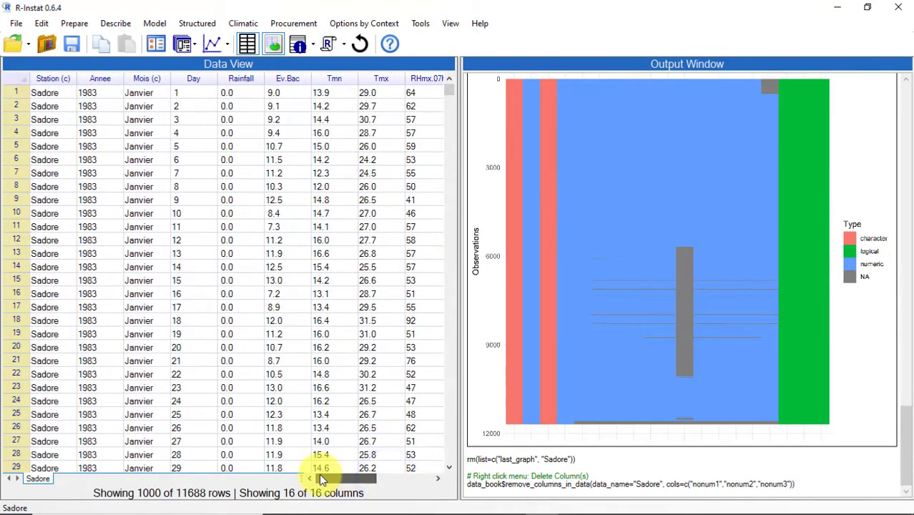
pyautogui.rightClick(143, 77)
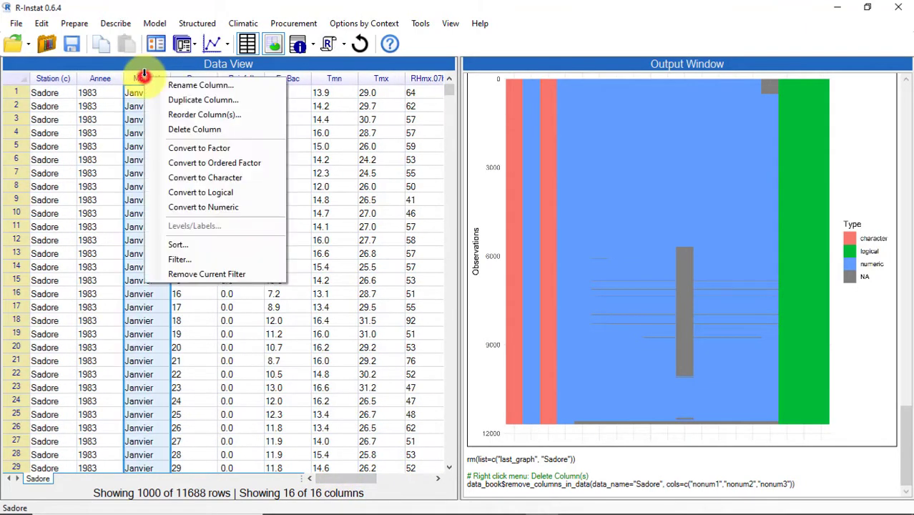
pyautogui.click(197, 148)
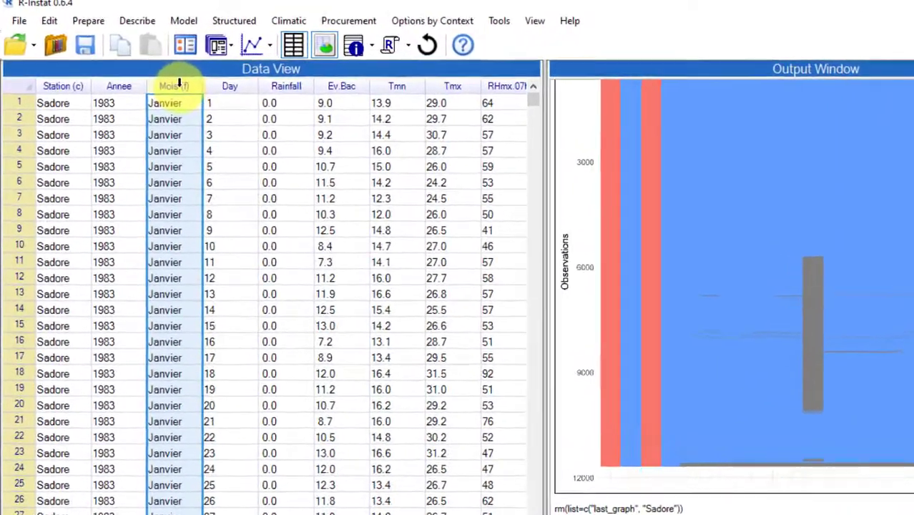
# - Open the labels and levels of the Mois factor and change the label Janvier to janvier
pyautogui.rightClick(179, 85)
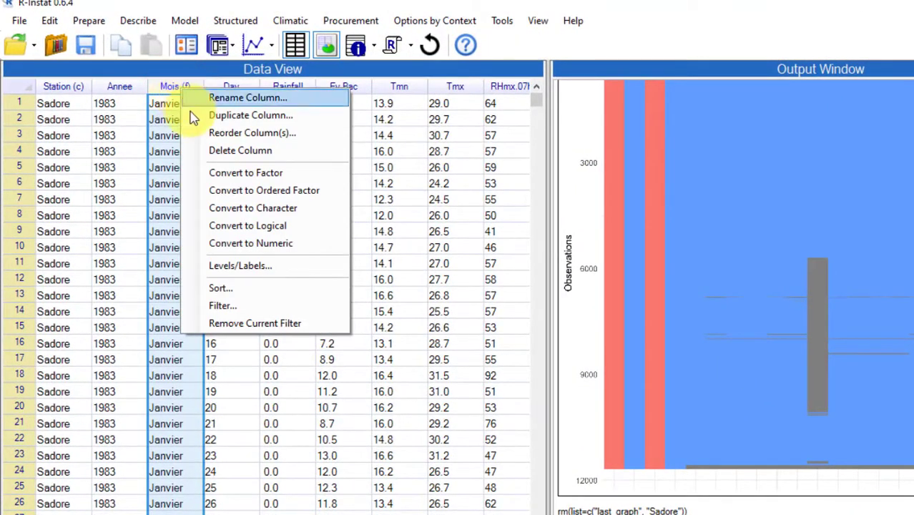
pyautogui.click(275, 265)
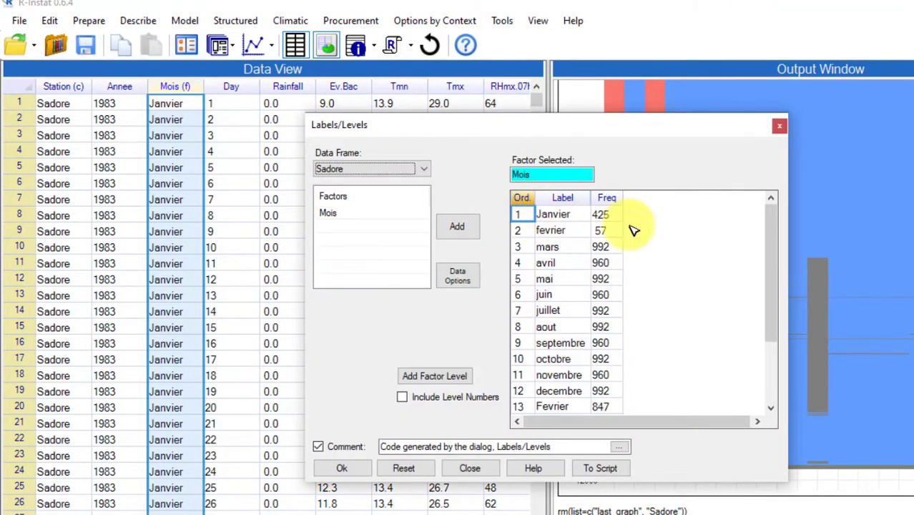
pyautogui.click(769, 233)
pyautogui.moveTo(771, 234)
pyautogui.mouseDown()
pyautogui.moveTo(772, 251)
pyautogui.moveTo(772, 237)
pyautogui.mouseUp()
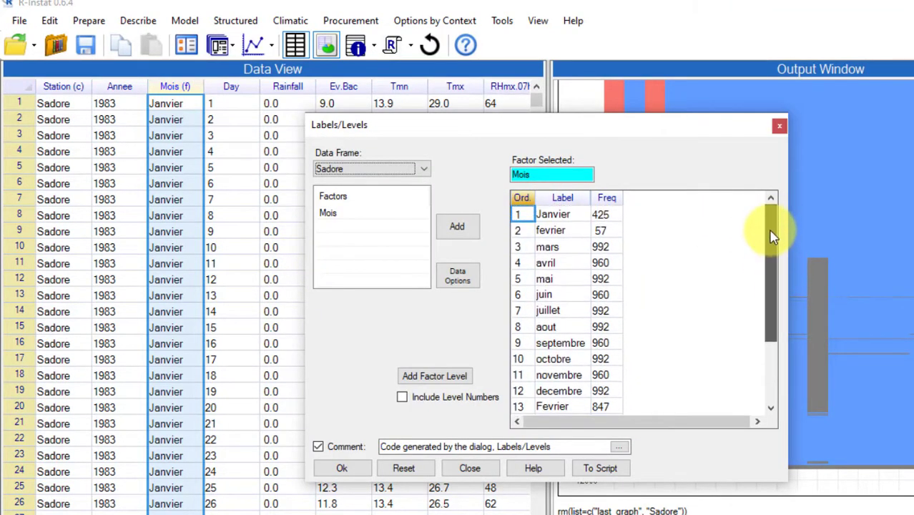
pyautogui.doubleClick(543, 215)
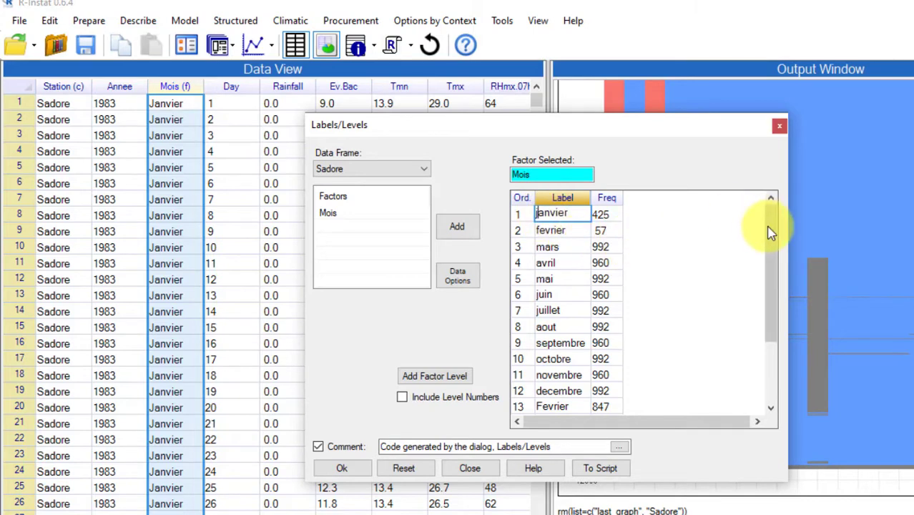
# - Change the Mois level label Fevrier to fevrier and apply the new labels
pyautogui.moveTo(767, 226); pyautogui.dragTo(770, 283)
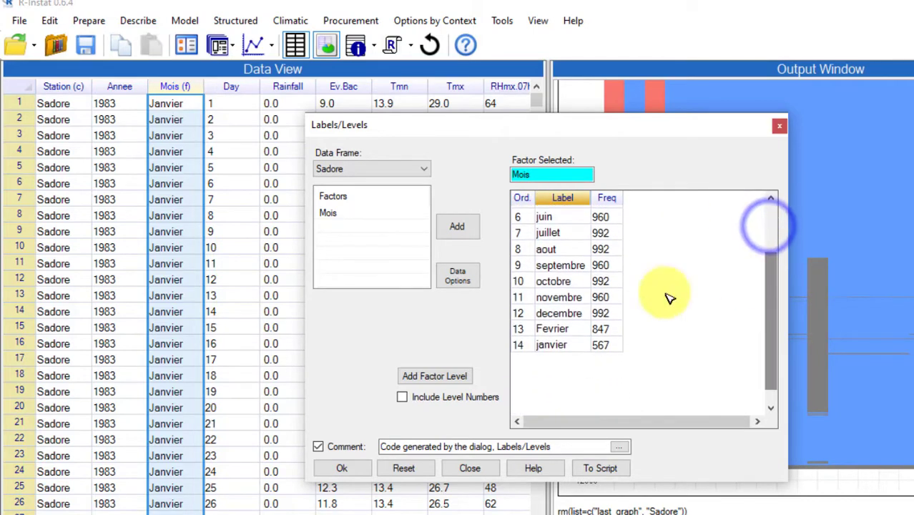
pyautogui.doubleClick(538, 329)
pyautogui.click(539, 325)
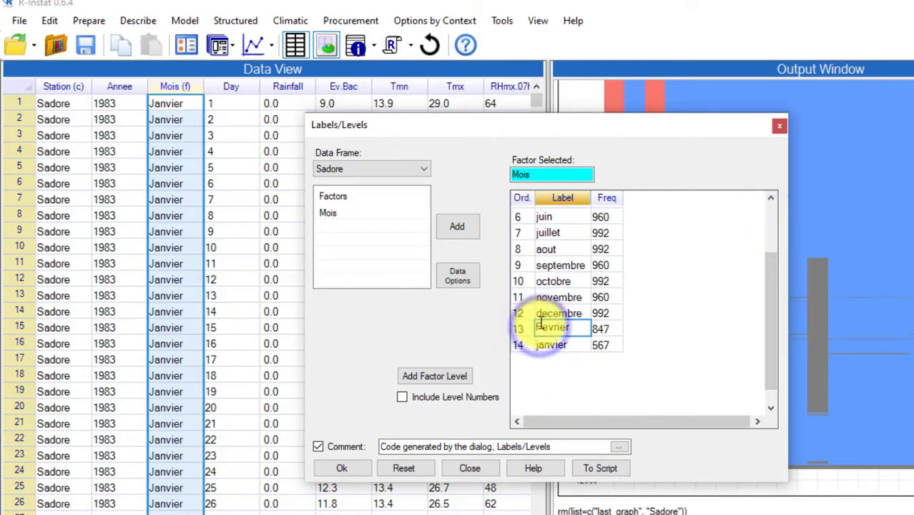
pyautogui.press('BackSpace')
pyautogui.write('f')
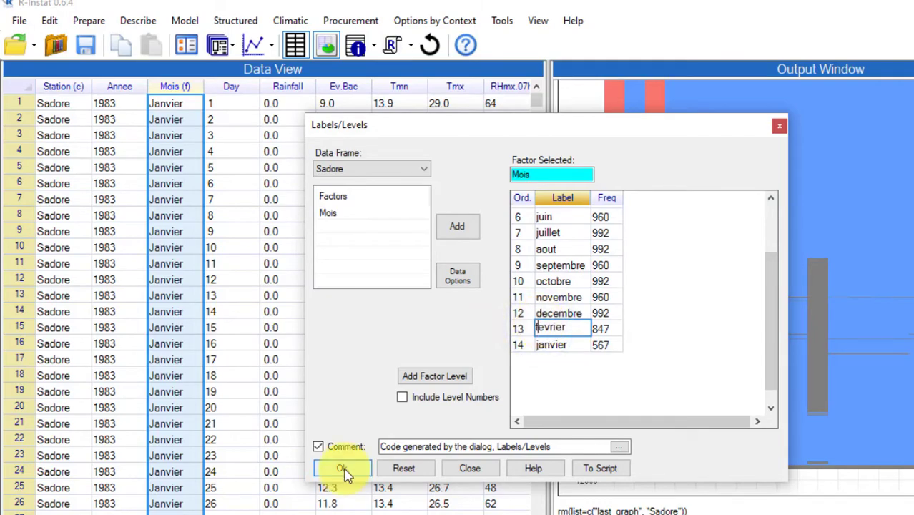
pyautogui.click(342, 468)
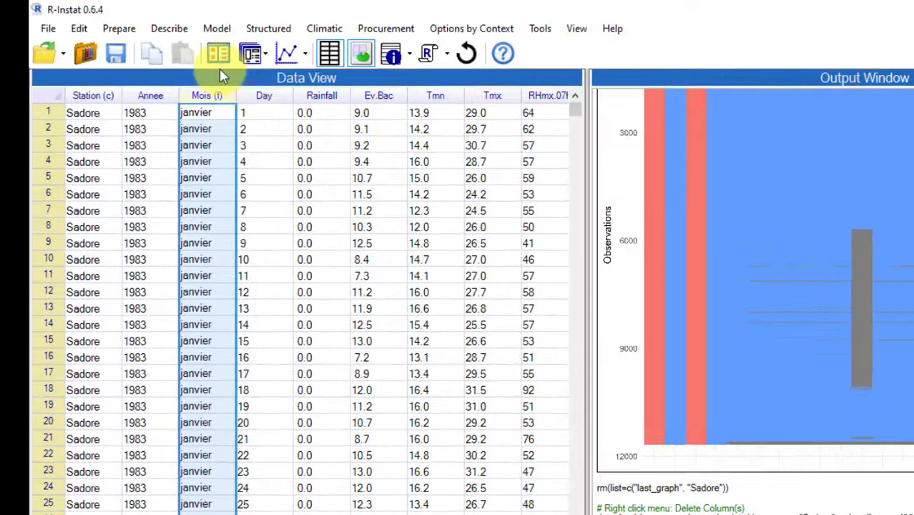
# - Check and reapply the Mois labels from janvier to decembre, and convert the Mois column to numeric
pyautogui.click(158, 45)
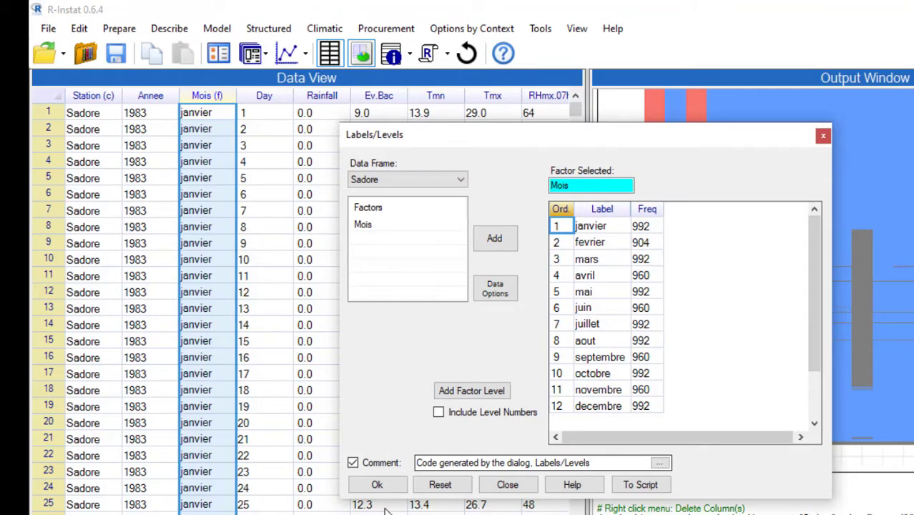
pyautogui.click(375, 484)
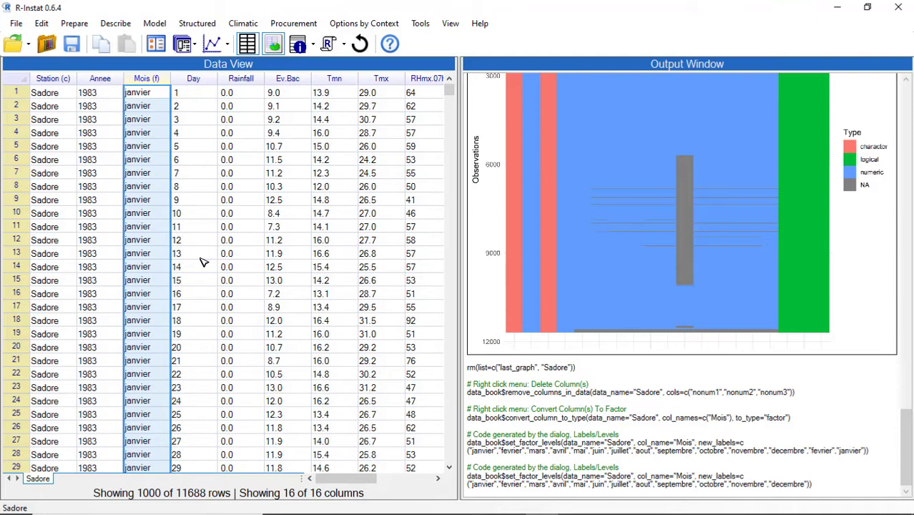
pyautogui.rightClick(150, 77)
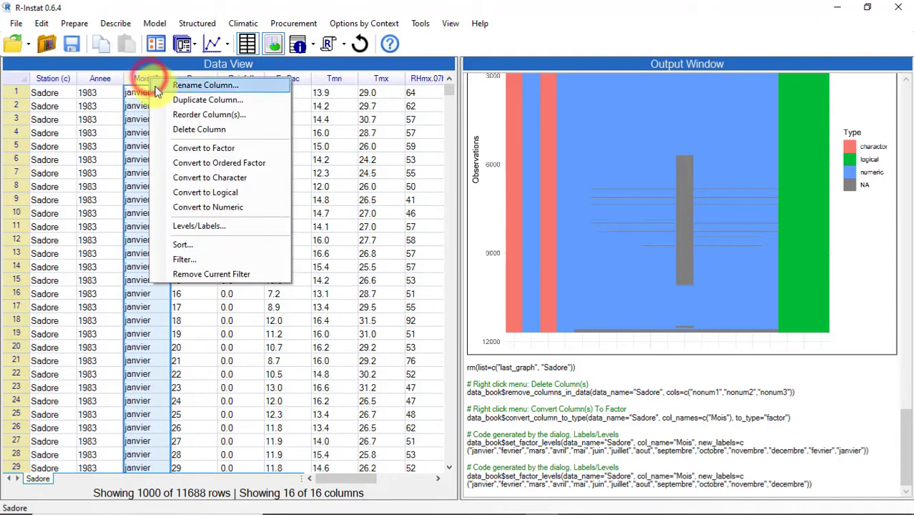
pyautogui.click(215, 207)
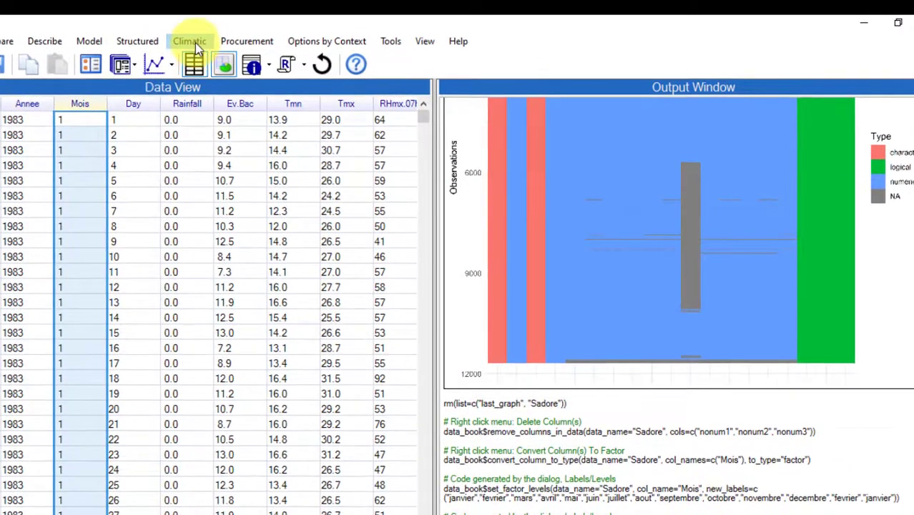
# - Set up a Year-Month-Day date for Sadore using the Annee, Mois and Day columns
pyautogui.click(249, 24)
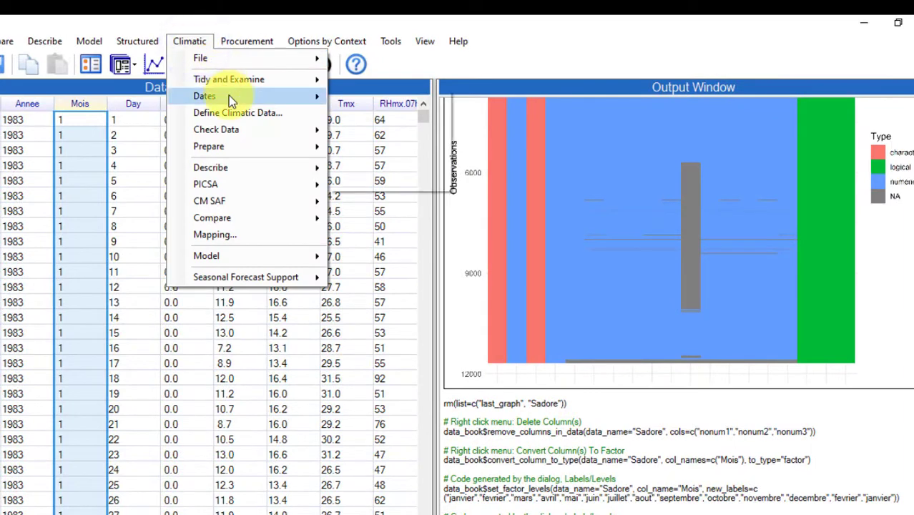
pyautogui.moveTo(229, 96)
pyautogui.click(361, 115)
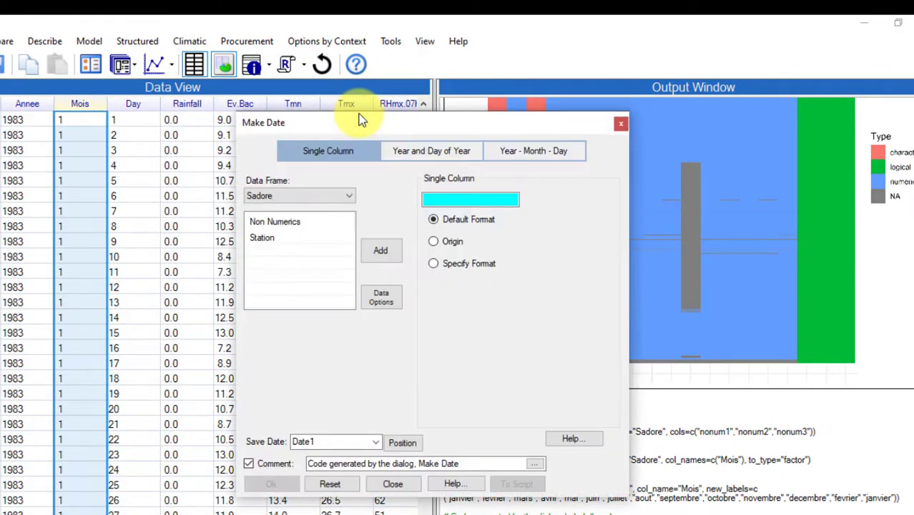
pyautogui.click(534, 150)
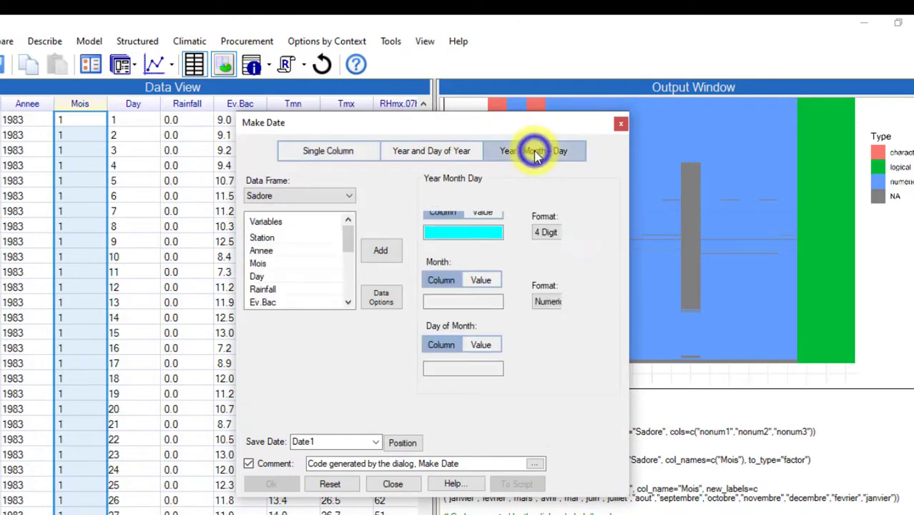
pyautogui.doubleClick(262, 250)
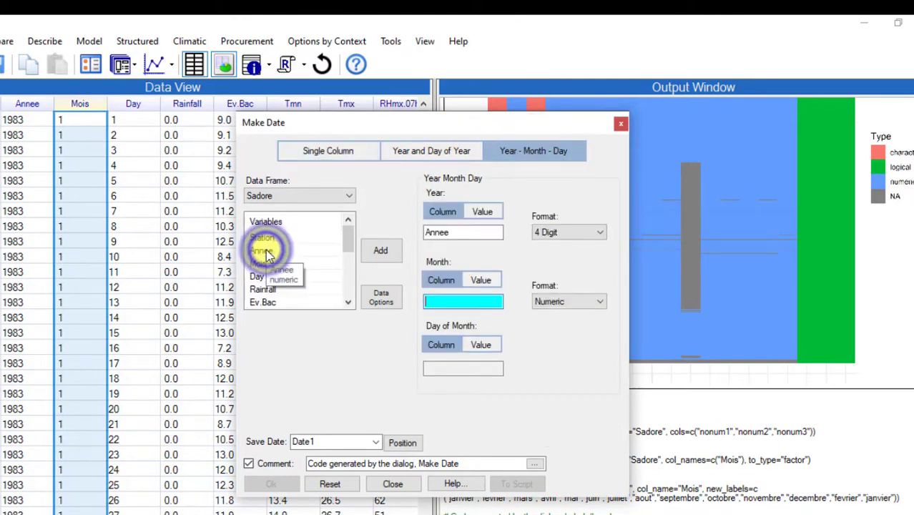
pyautogui.doubleClick(263, 266)
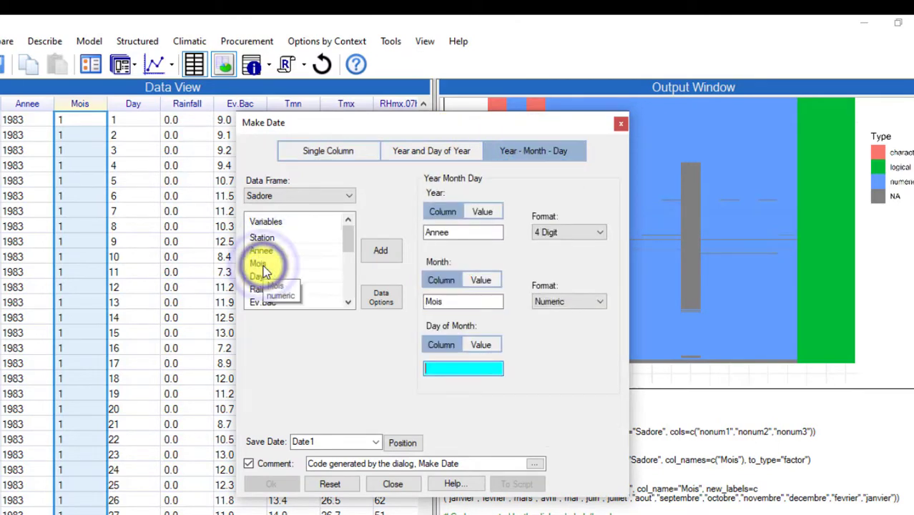
pyautogui.click(259, 278)
pyautogui.doubleClick(258, 277)
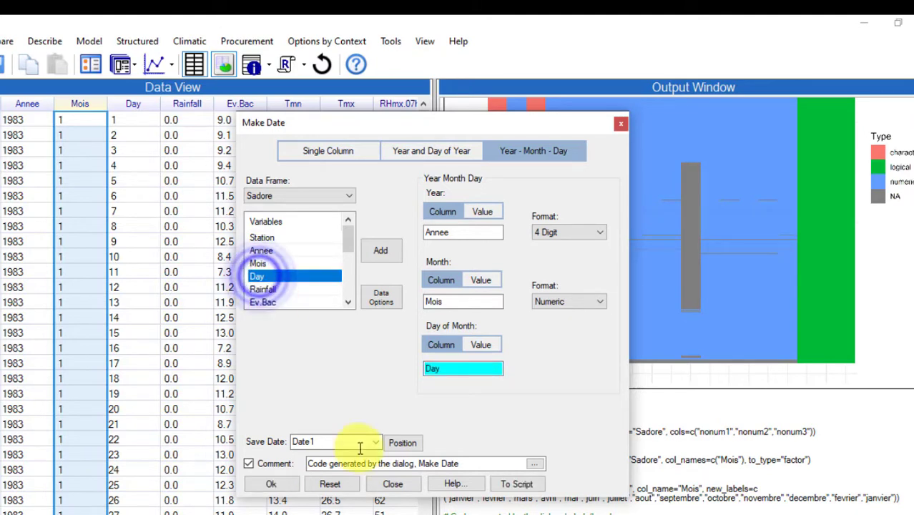
# - Place the new Date1 column at the start of the data frame and create it
pyautogui.click(403, 444)
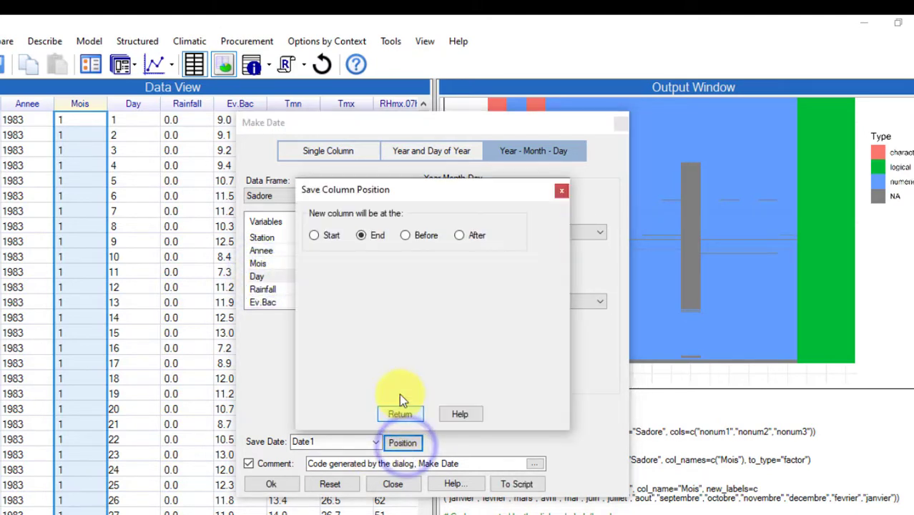
pyautogui.click(313, 237)
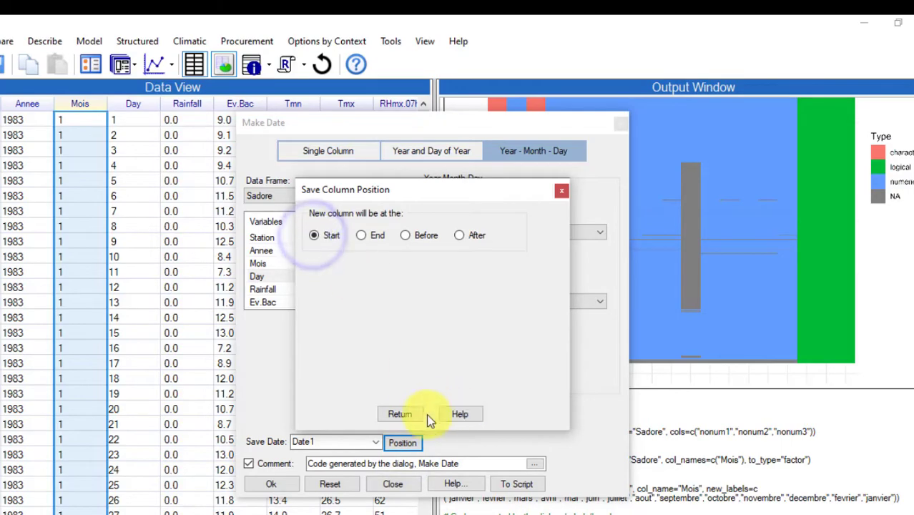
pyautogui.click(406, 415)
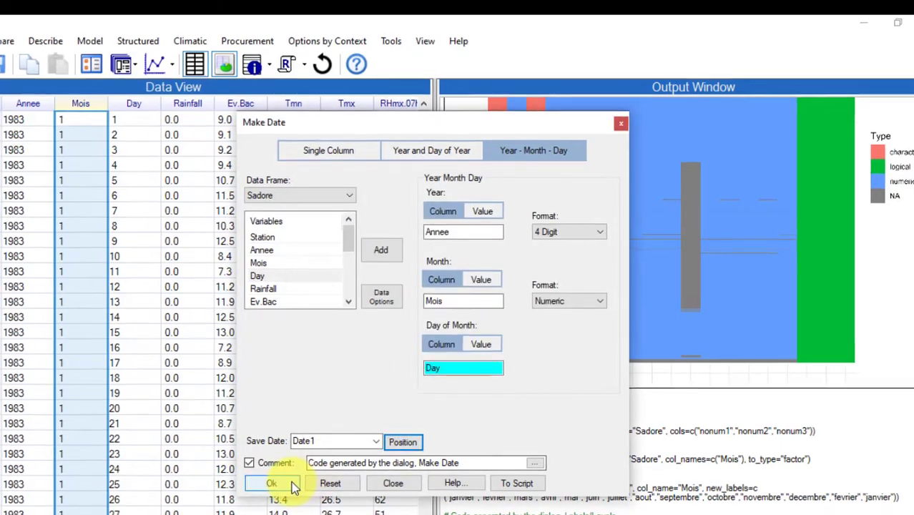
pyautogui.click(271, 484)
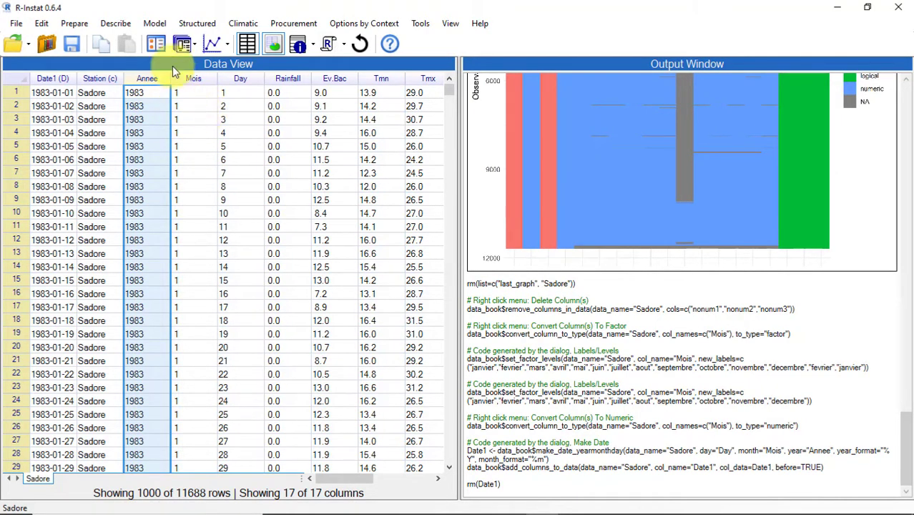
# - Convert the numeric Mois column back to a factor
pyautogui.click(188, 78)
pyautogui.rightClick(188, 77)
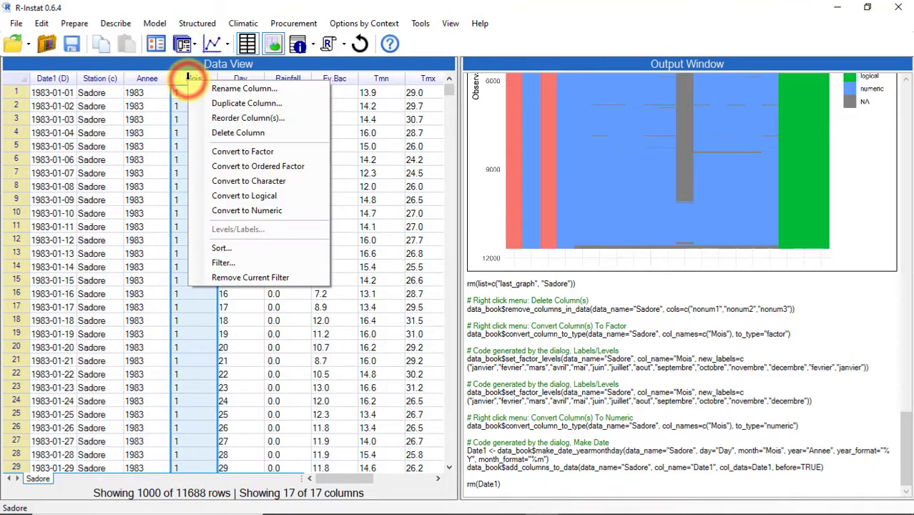
pyautogui.click(225, 149)
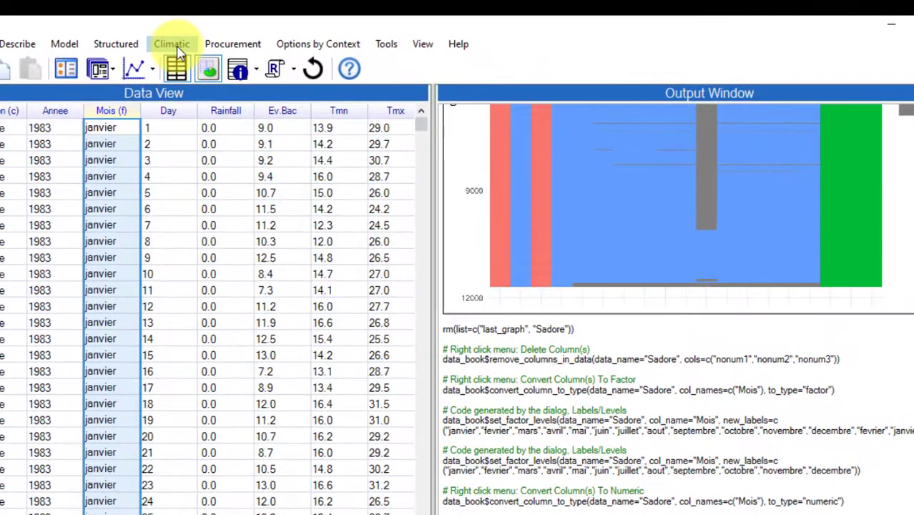
# - Try to fill the date gaps in Sadore by Date1, using the data limits and sorting after filling
pyautogui.click(244, 25)
pyautogui.moveTo(201, 102)
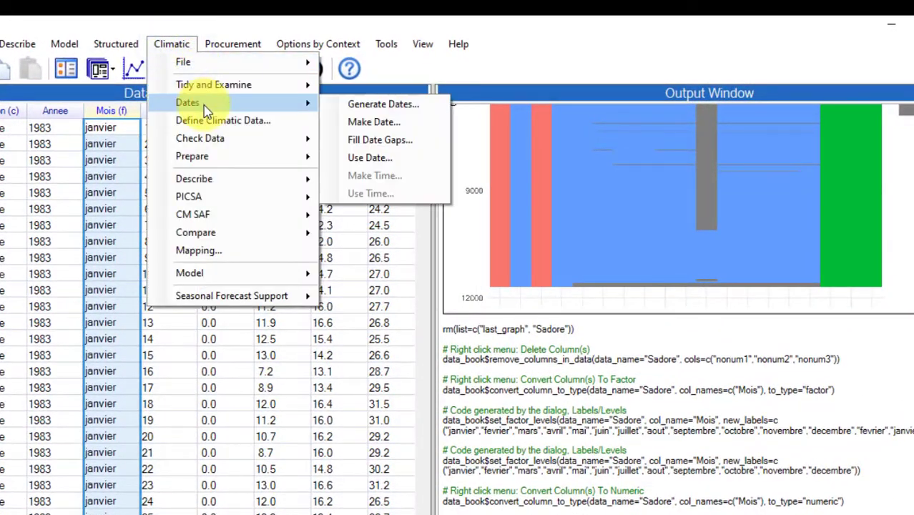
pyautogui.click(344, 142)
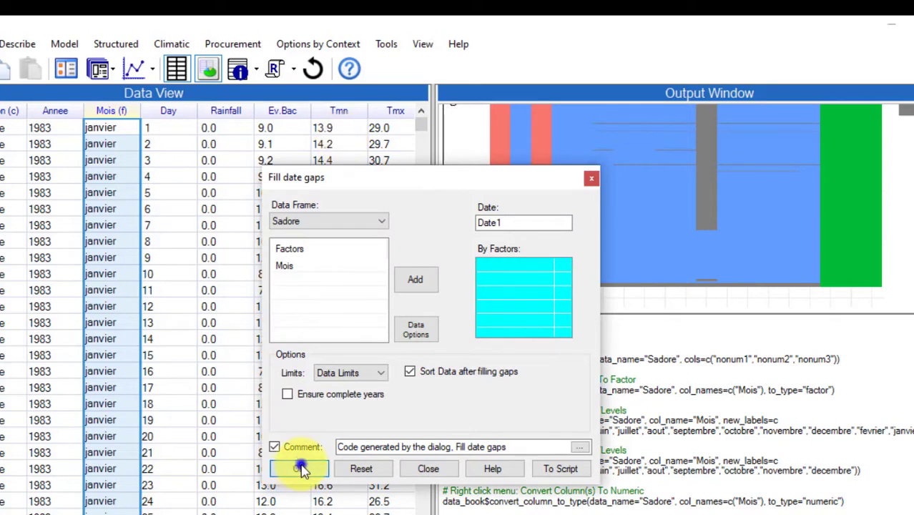
pyautogui.click(302, 468)
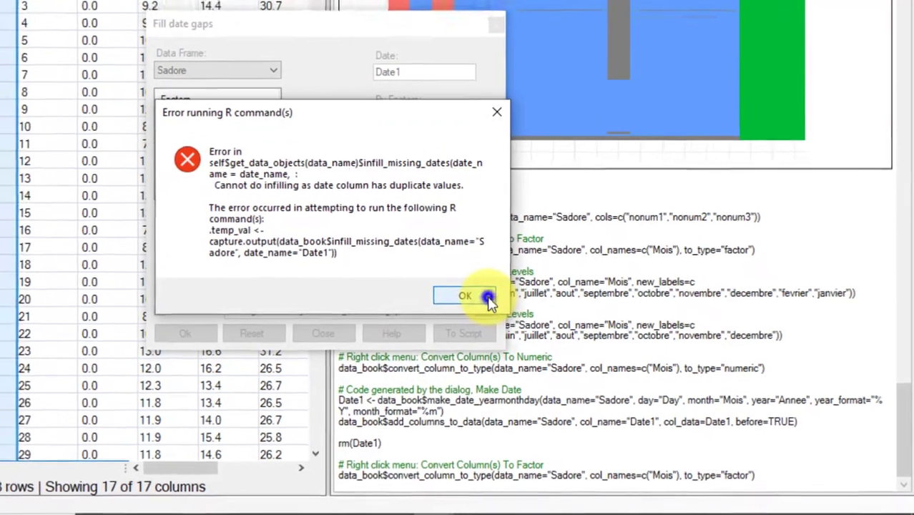
pyautogui.click(465, 289)
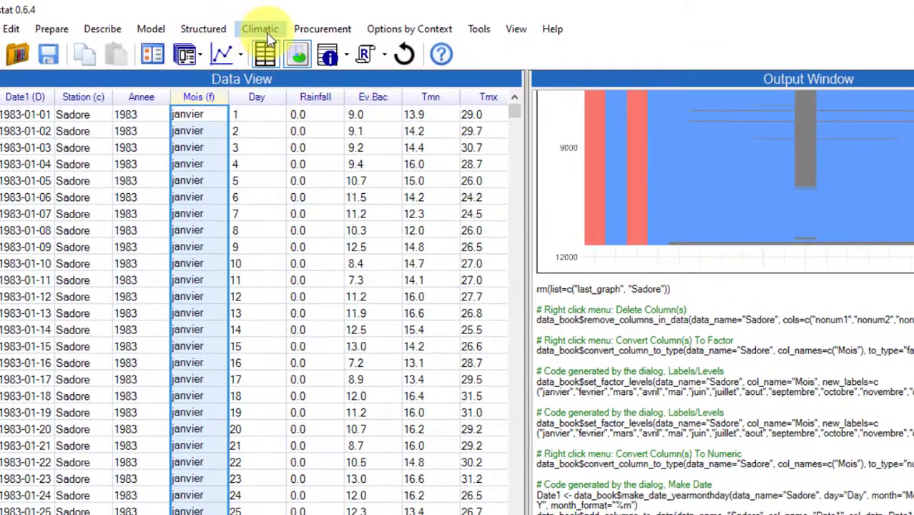
# - Check the Date1 variable for all duplicate cases and save the result in a new dup1 column
pyautogui.click(245, 24)
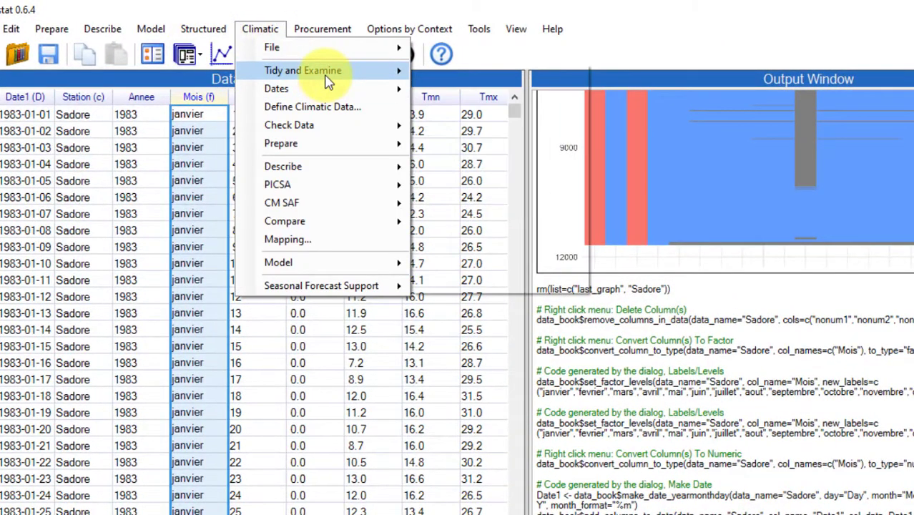
pyautogui.moveTo(365, 74)
pyautogui.click(466, 145)
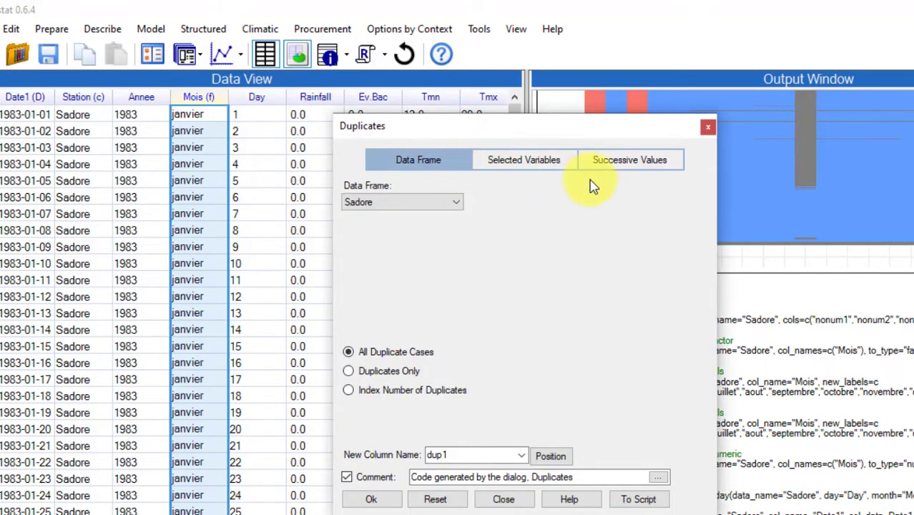
pyautogui.click(539, 170)
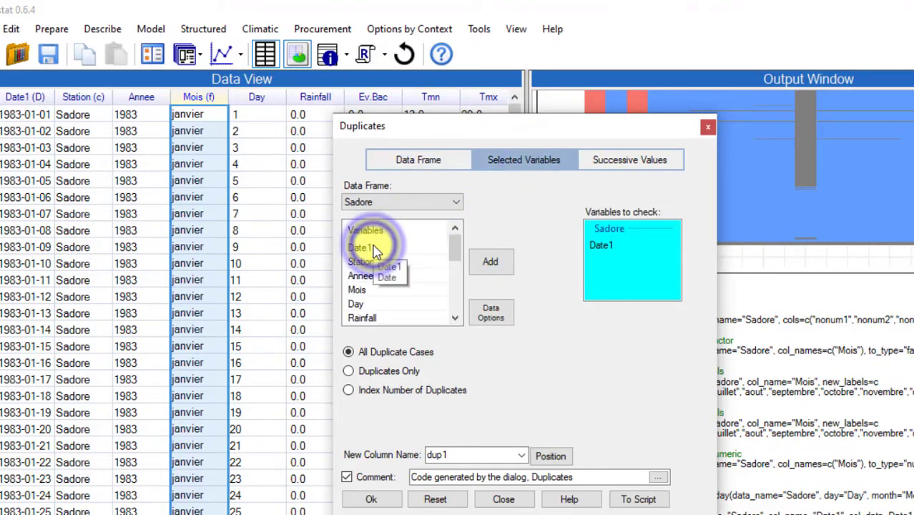
pyautogui.click(371, 500)
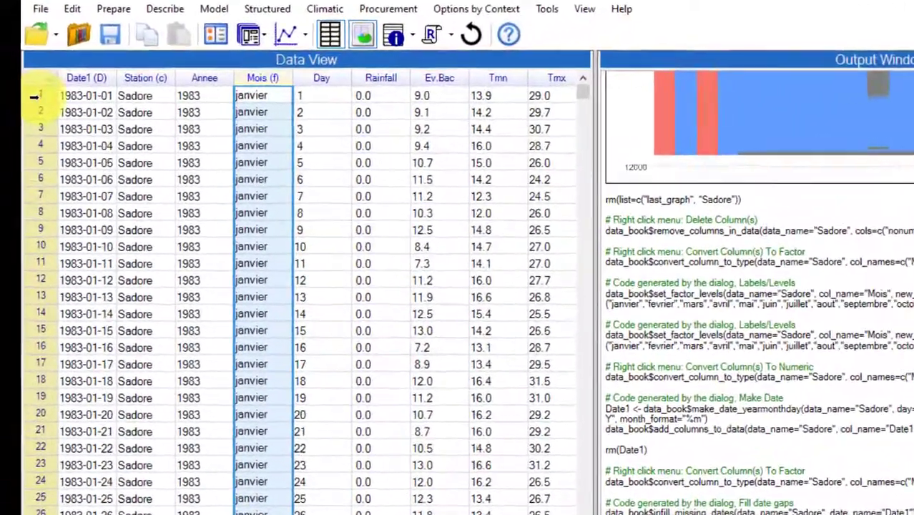
# - Define a new row filter with the condition dup1 == TRUE and apply it to the Sadore data
pyautogui.rightClick(17, 92)
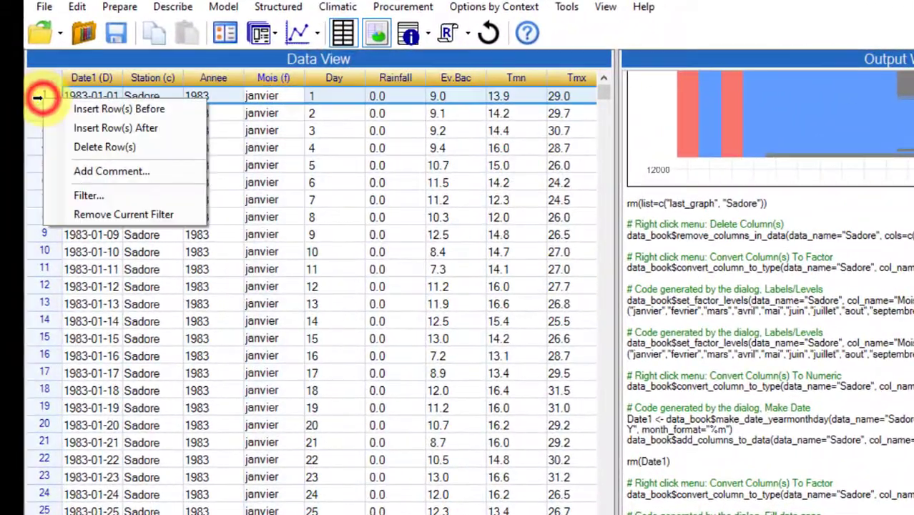
pyautogui.click(113, 196)
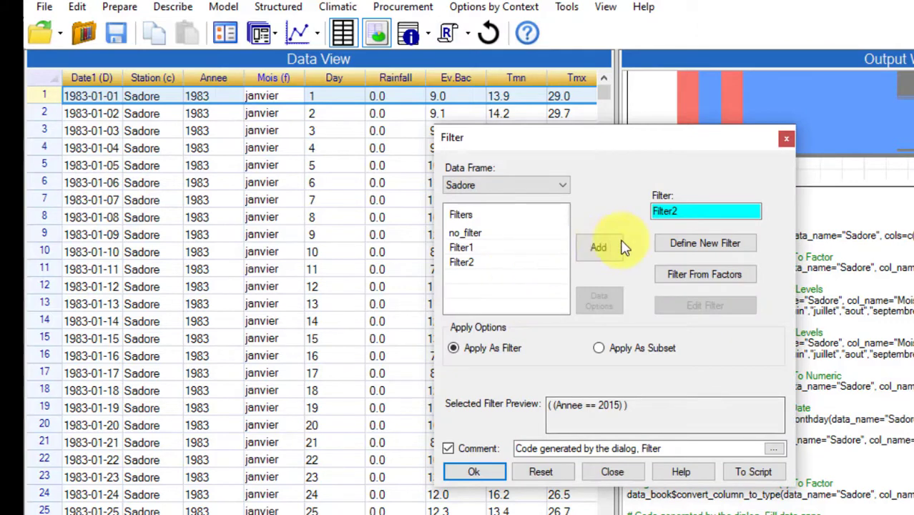
pyautogui.click(685, 240)
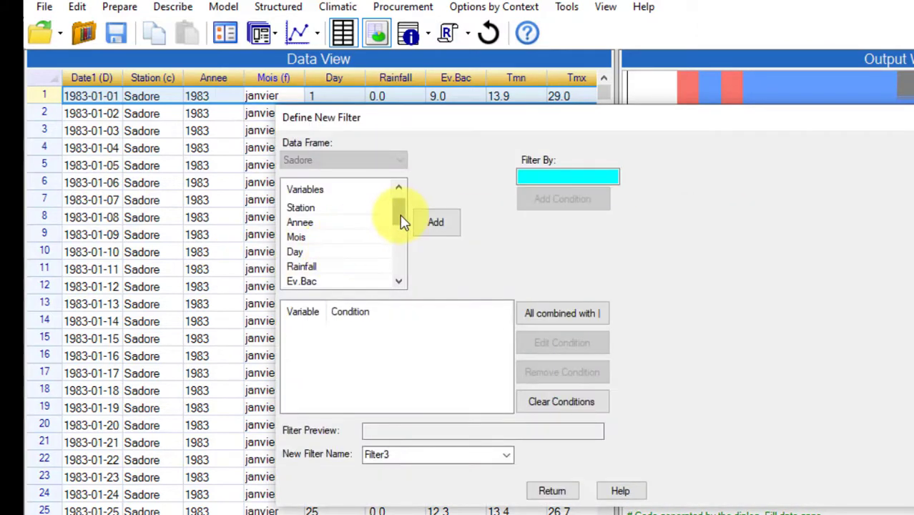
pyautogui.moveTo(402, 223); pyautogui.dragTo(392, 278)
pyautogui.click(295, 283)
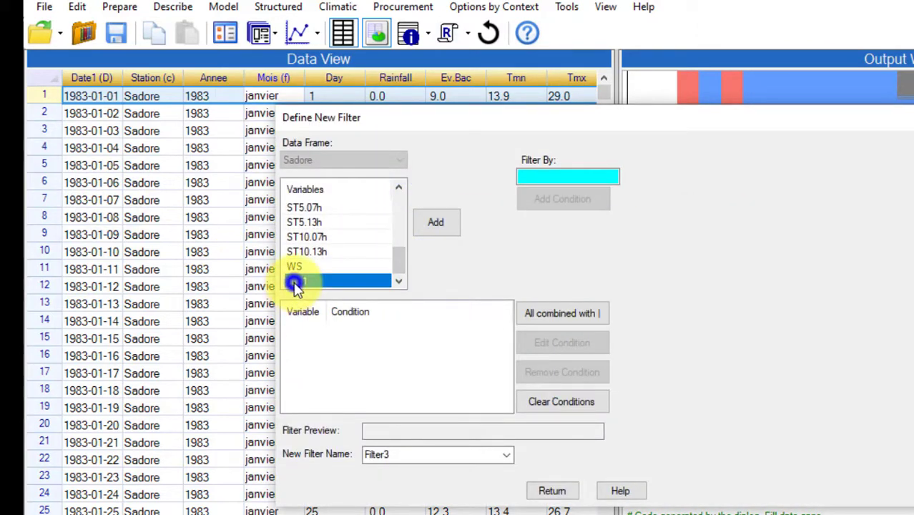
pyautogui.doubleClick(296, 283)
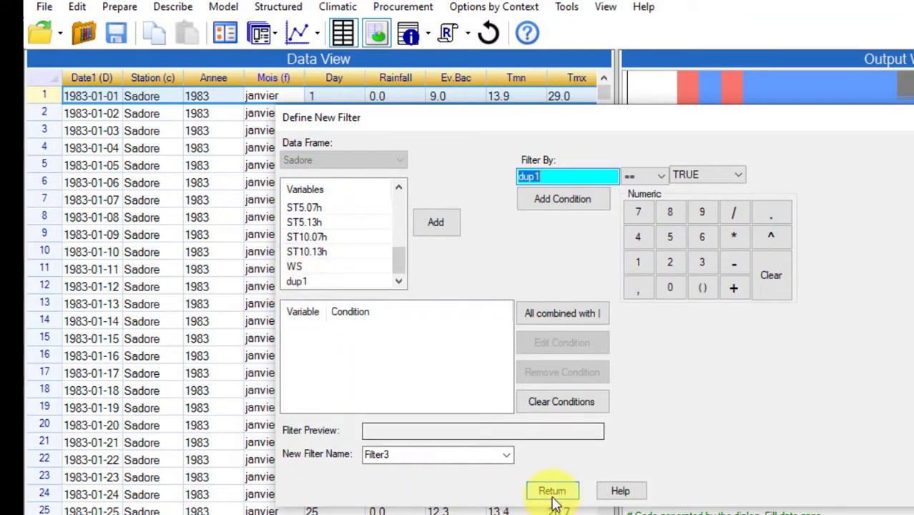
pyautogui.click(571, 198)
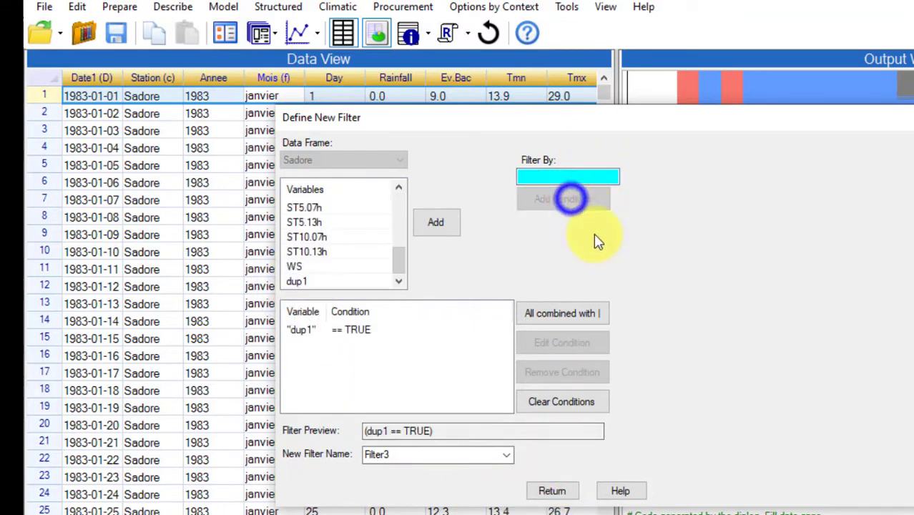
pyautogui.click(552, 489)
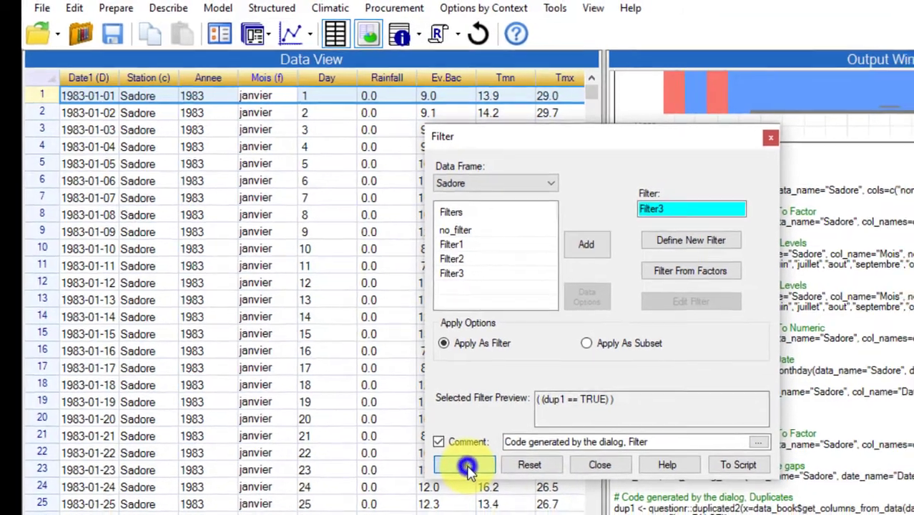
pyautogui.click(473, 471)
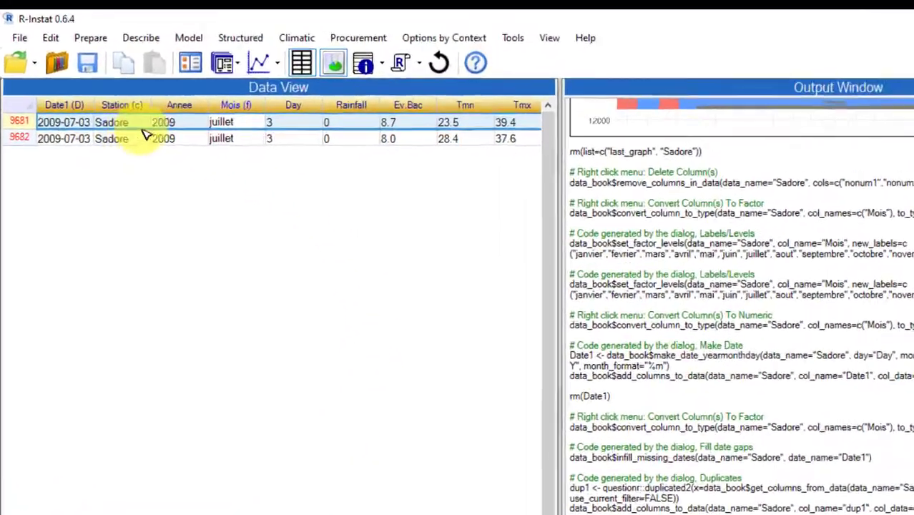
# - Remove the current filter from Sadore after checking the duplicated dates, and view the whole data frame
pyautogui.click(291, 125)
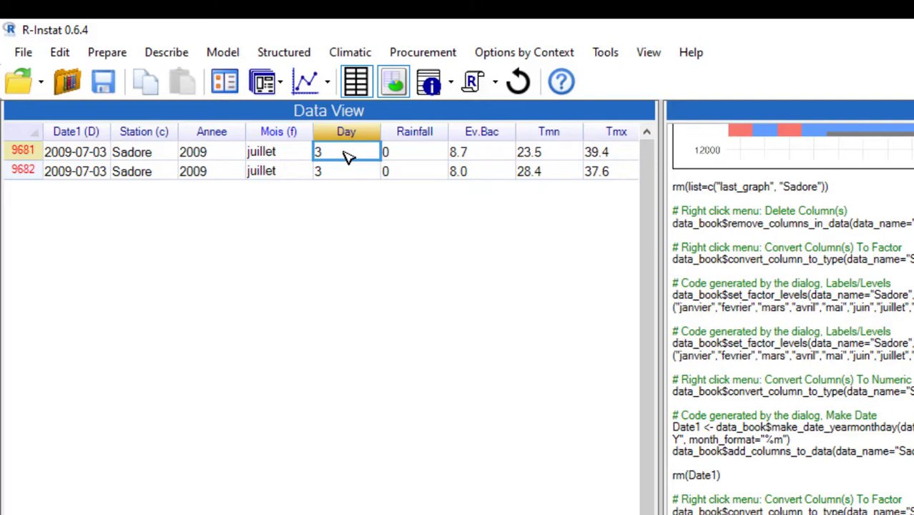
pyautogui.click(100, 171)
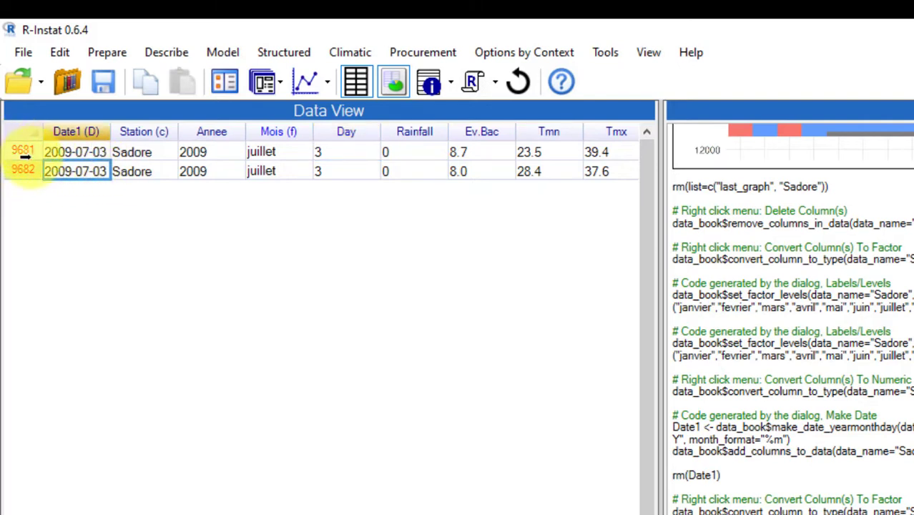
pyautogui.rightClick(29, 151)
pyautogui.click(114, 277)
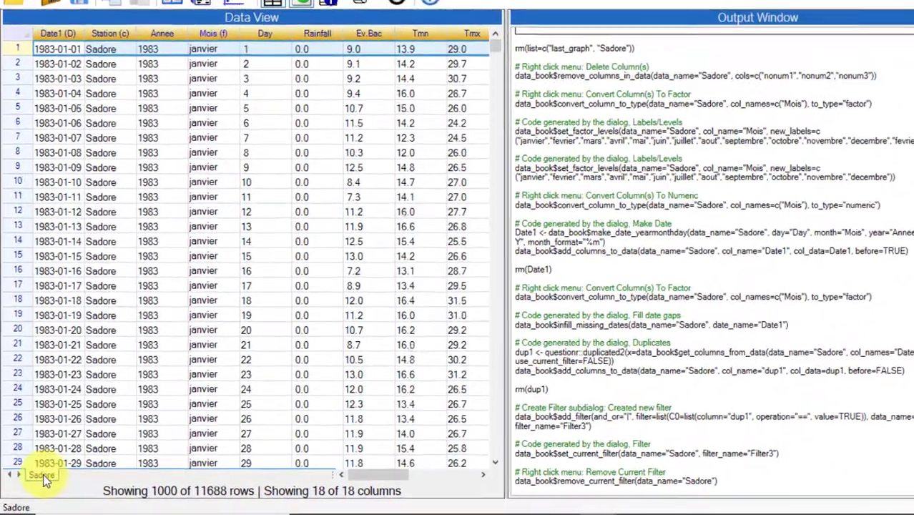
pyautogui.rightClick(38, 478)
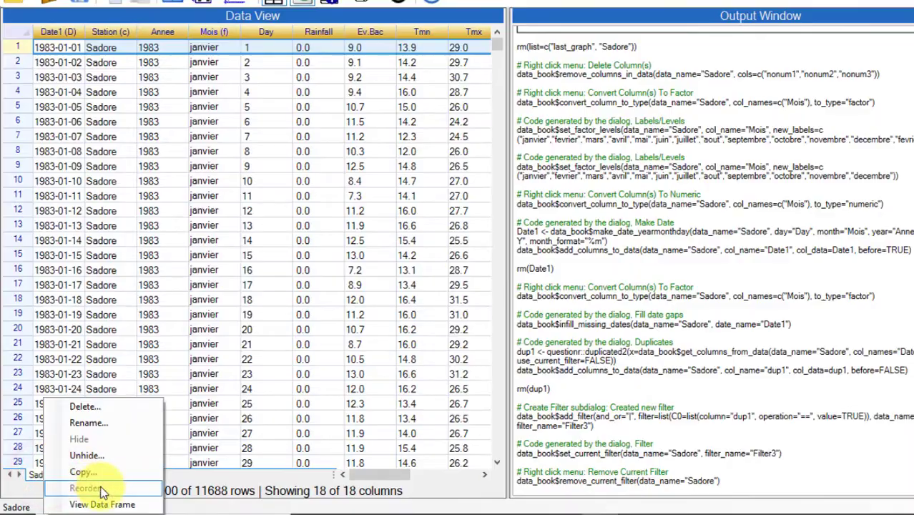
pyautogui.click(103, 506)
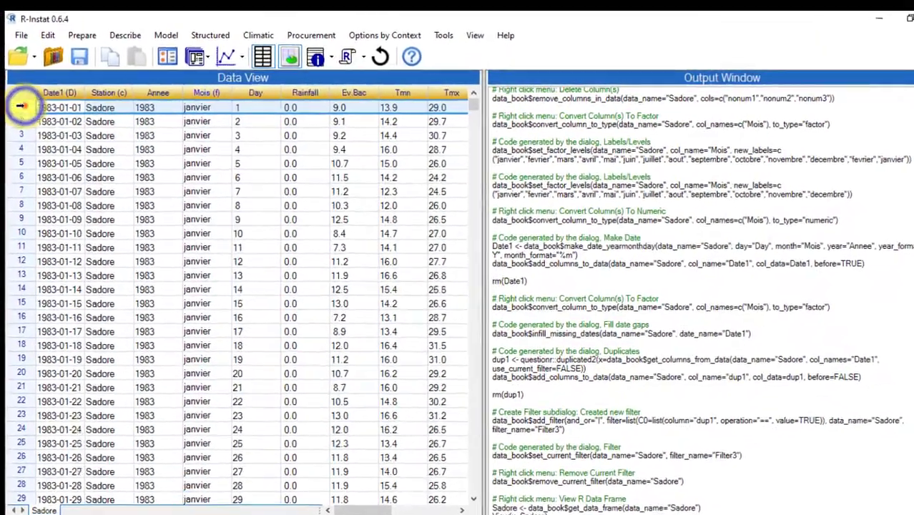
# - Reapply Filter3 (dup1 == TRUE) to the Sadore data as a filter
pyautogui.rightClick(17, 107)
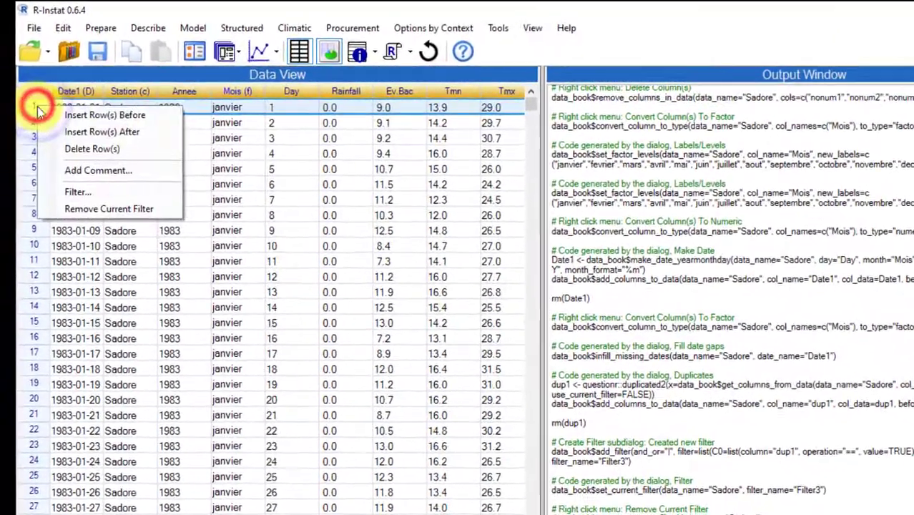
pyautogui.click(67, 182)
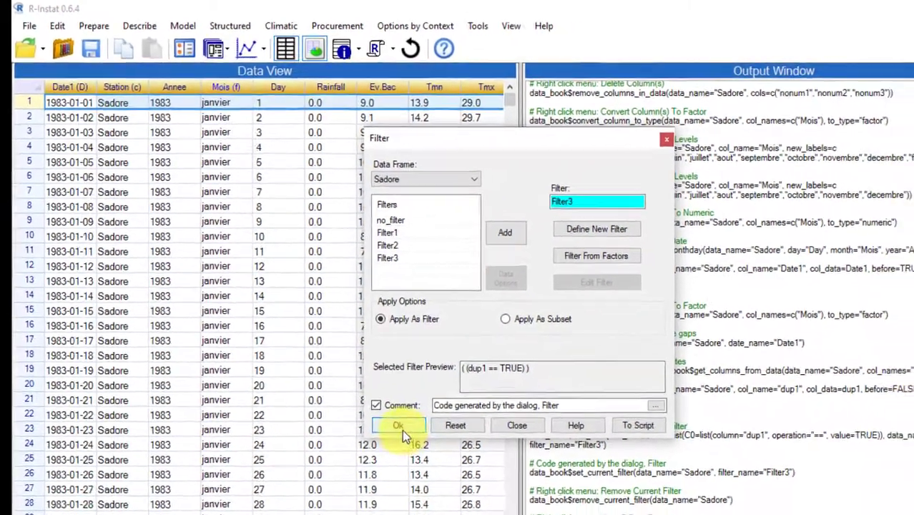
pyautogui.click(421, 445)
# - Correct the second duplicate record, row 9682, by setting Date1 to 2009-07-04 and Day to 4
pyautogui.click(71, 105)
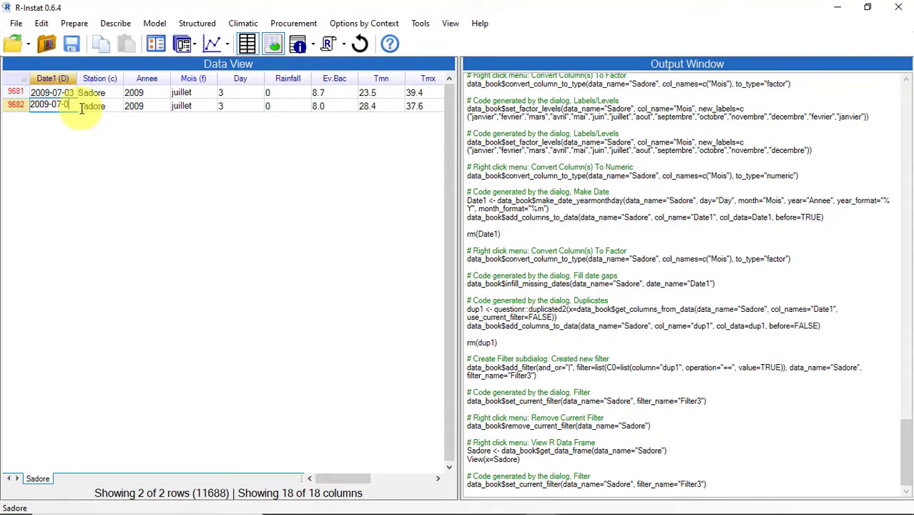
pyautogui.write('4')
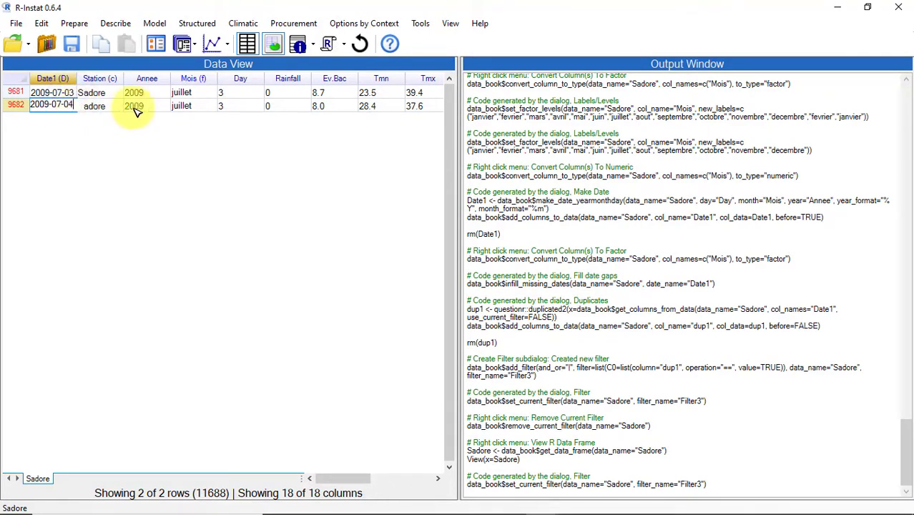
pyautogui.click(230, 105)
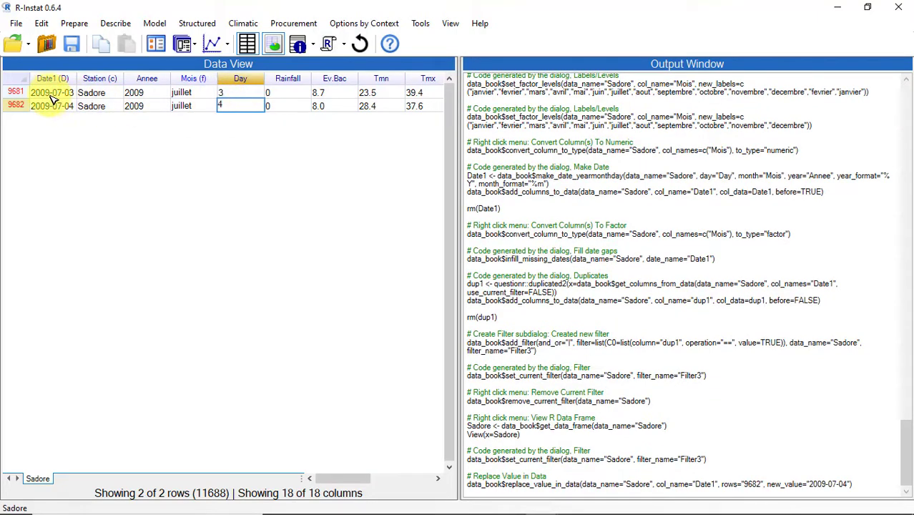
# - Remove the current filter from the Sadore data
pyautogui.click(16, 92)
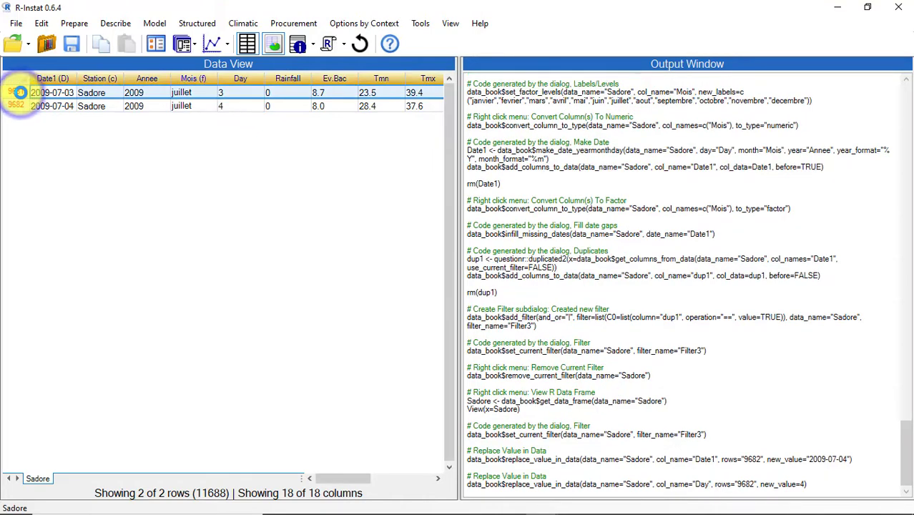
pyautogui.rightClick(16, 92)
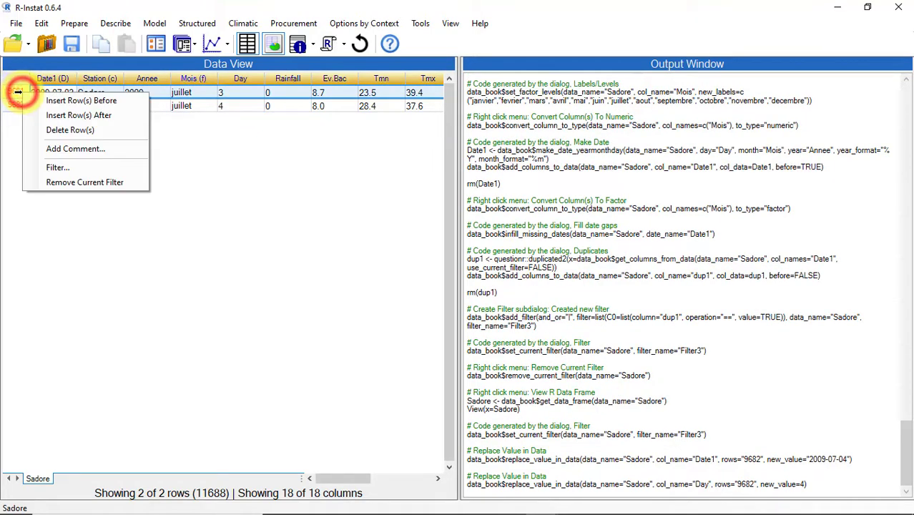
pyautogui.click(71, 182)
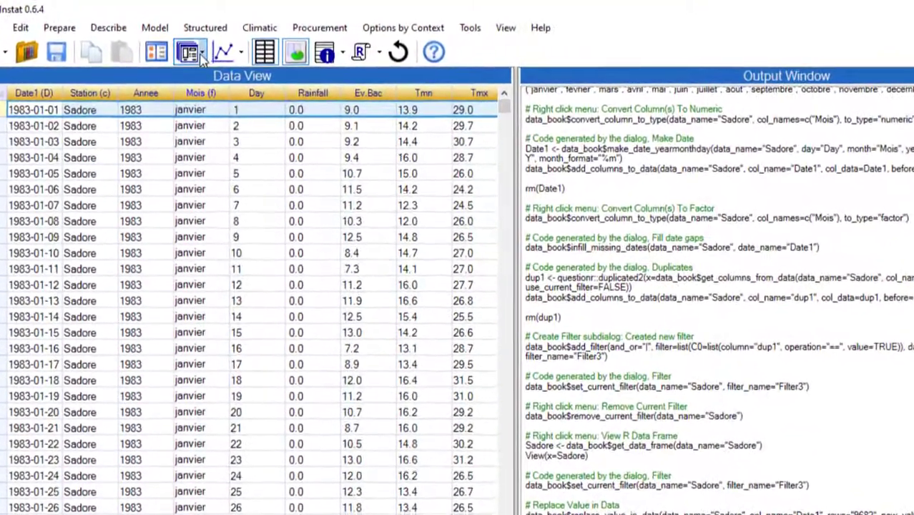
# - Run Fill Date Gaps on Sadore again by Date1, with data limits and sorting after filling
pyautogui.click(195, 47)
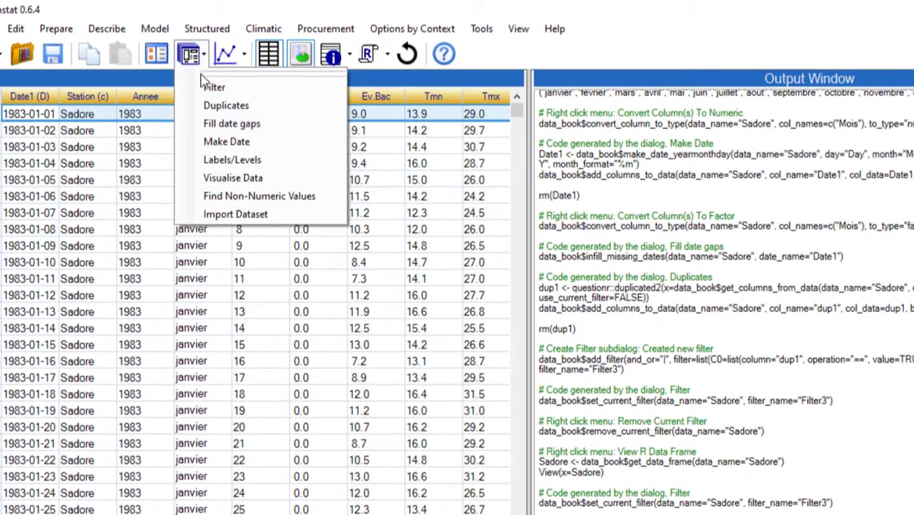
pyautogui.click(211, 123)
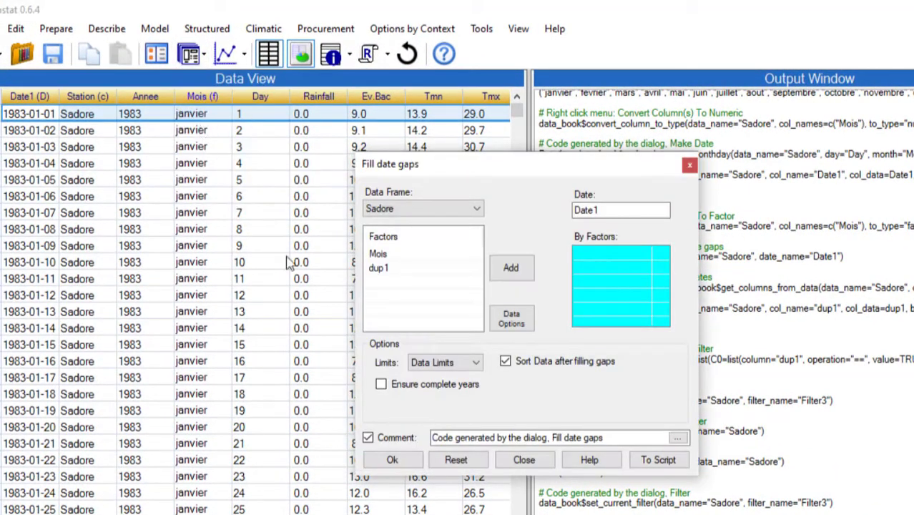
pyautogui.click(391, 460)
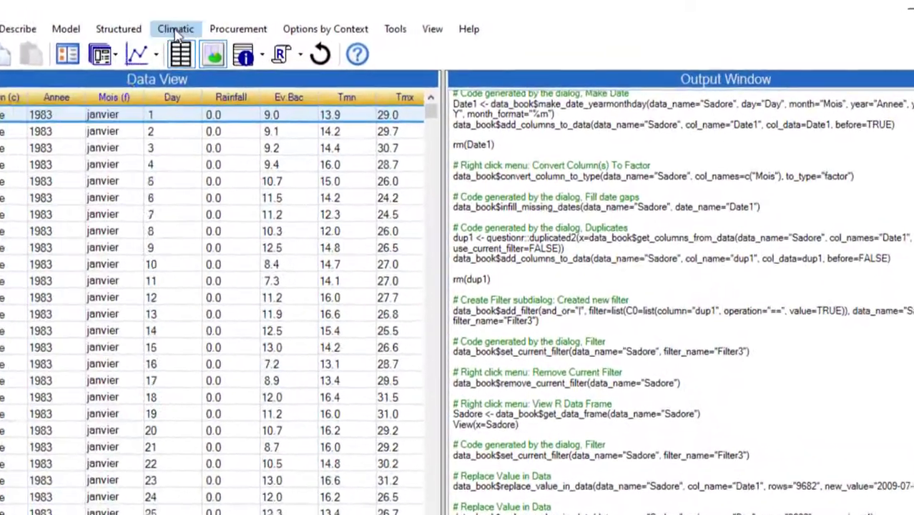
# - Create a numeric day-in-year (366) column from Date1 with Use Date, with January as the starting month
pyautogui.click(243, 23)
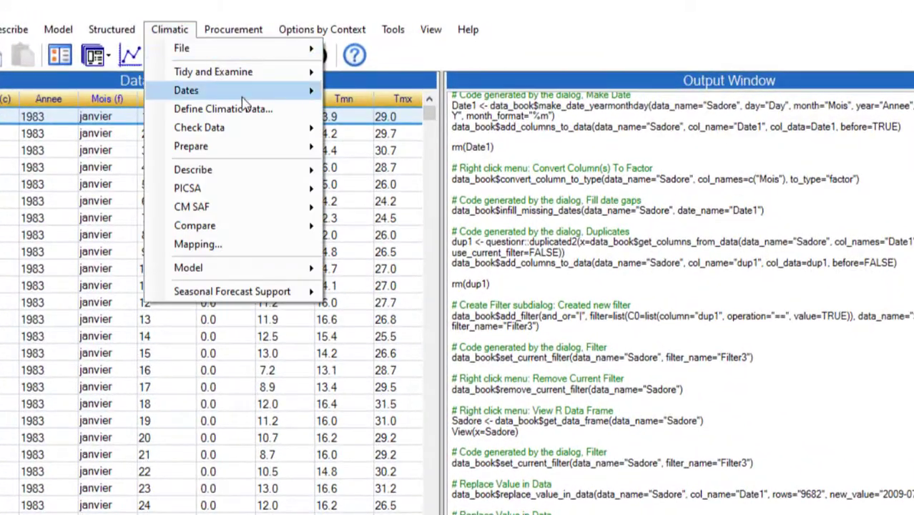
pyautogui.moveTo(247, 93)
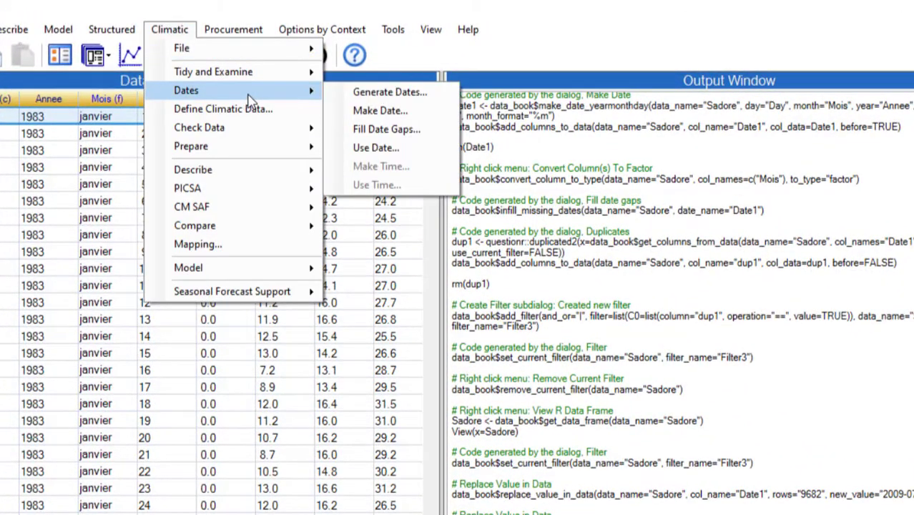
pyautogui.click(375, 147)
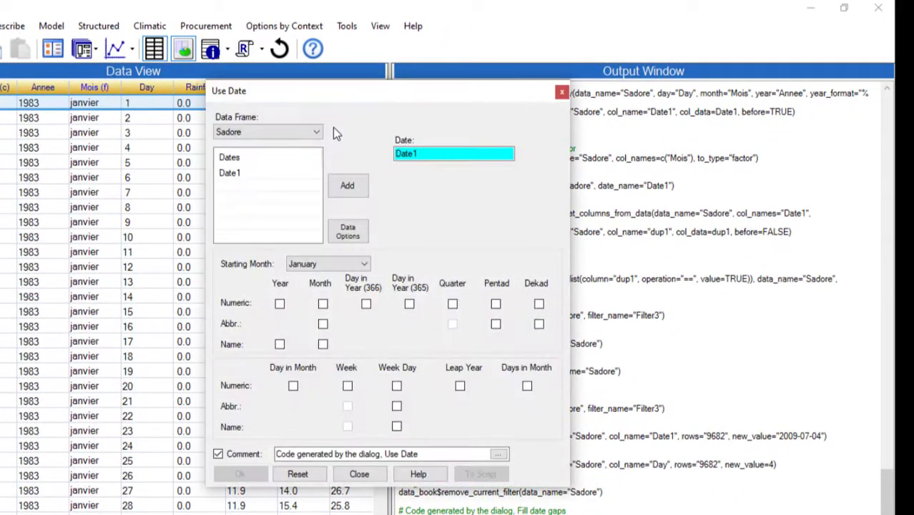
pyautogui.click(366, 305)
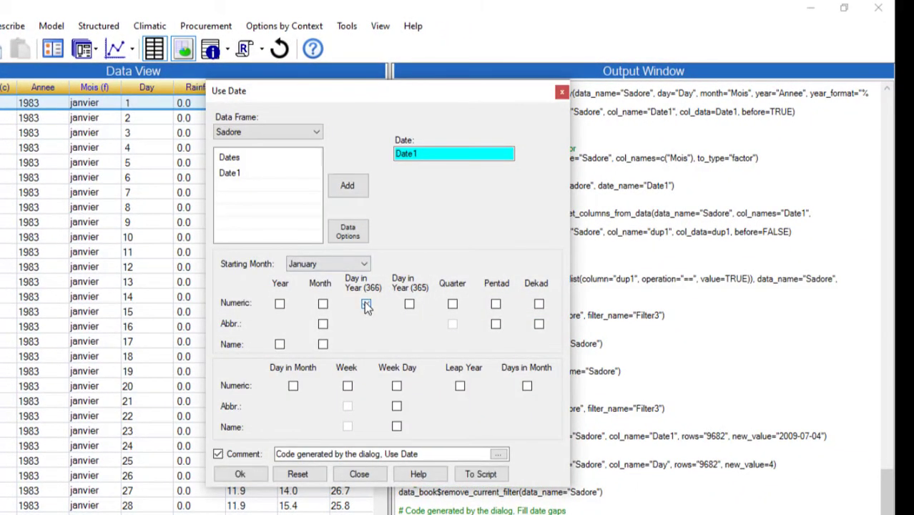
pyautogui.click(239, 474)
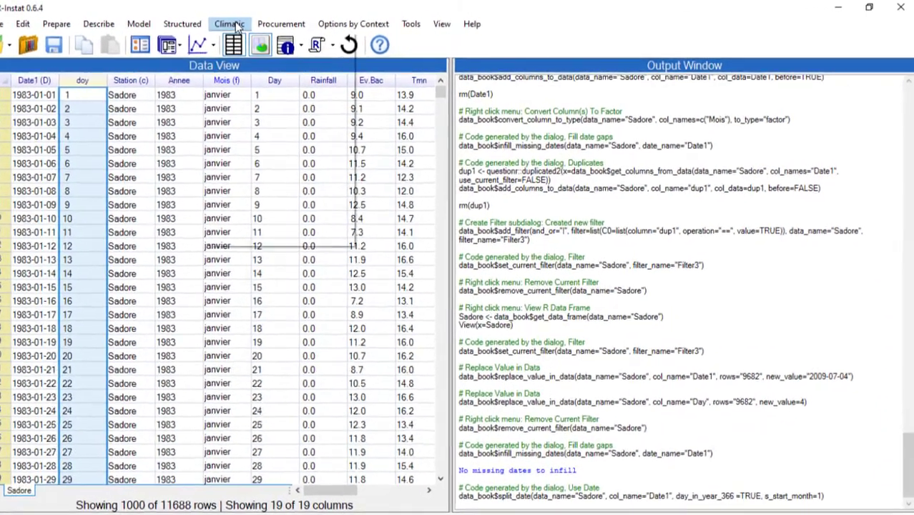
# - Define Sadore as climatic data, assigning Mois as the month and keeping the prefilled station, date, year, day, day-of-year and rain columns
pyautogui.click(243, 22)
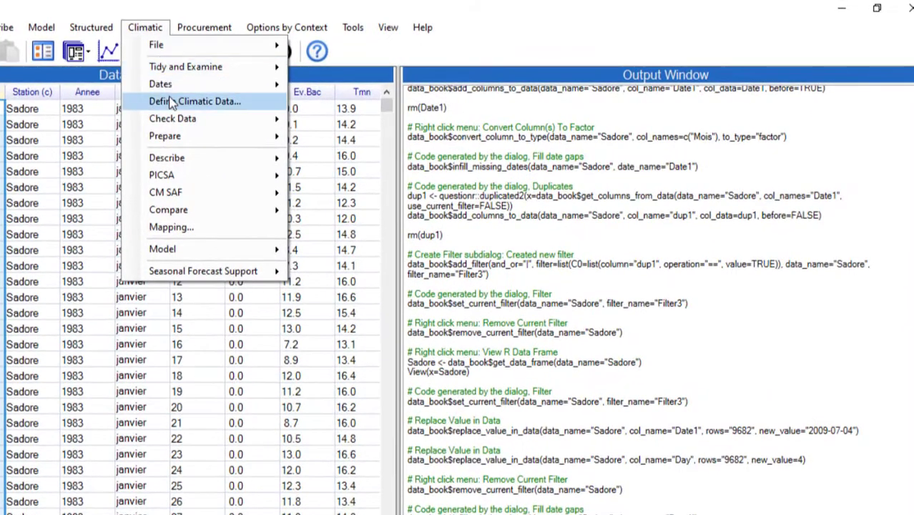
pyautogui.click(160, 101)
pyautogui.doubleClick(242, 179)
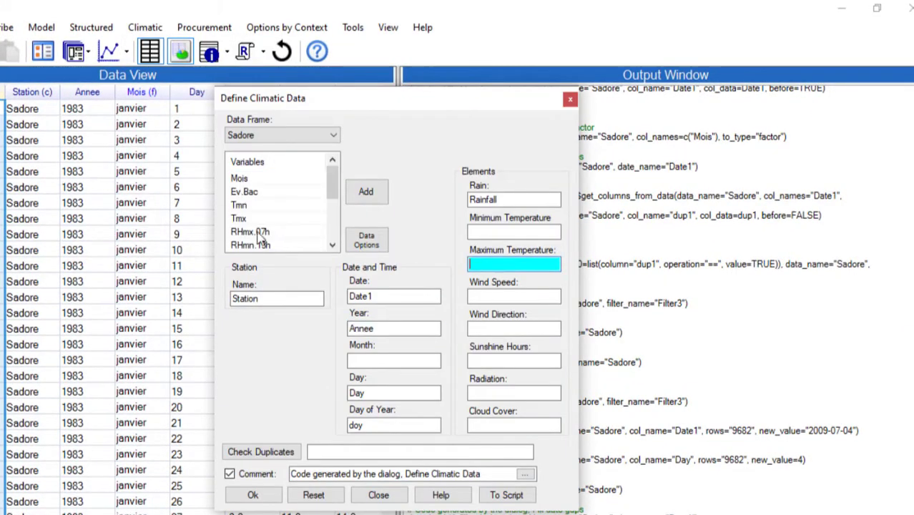
pyautogui.click(239, 179)
pyautogui.doubleClick(240, 179)
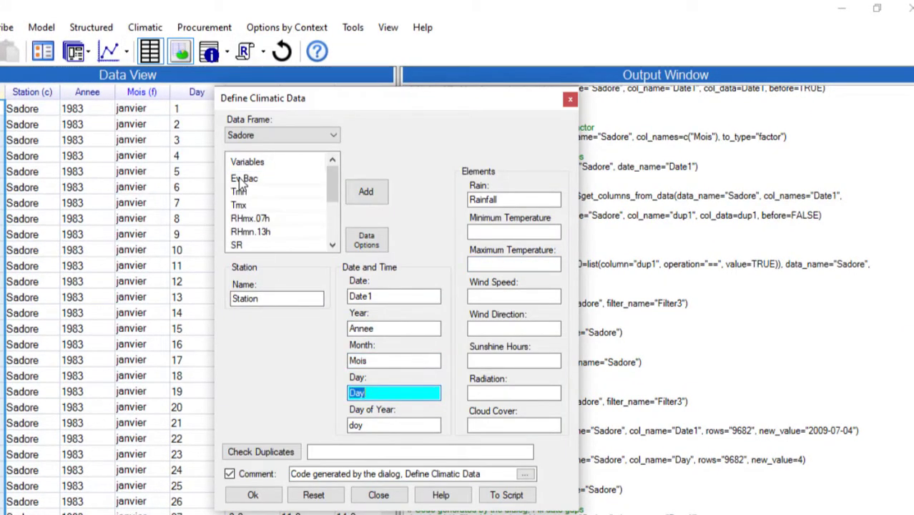
pyautogui.click(257, 495)
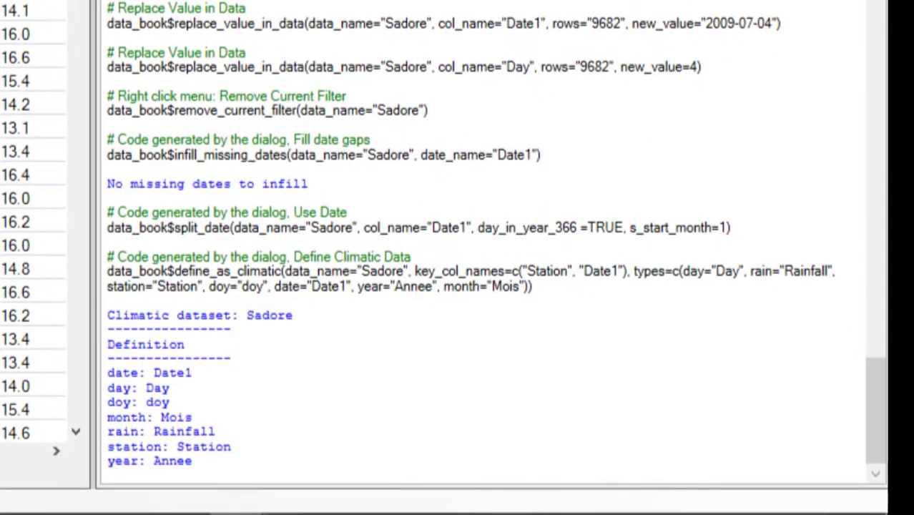